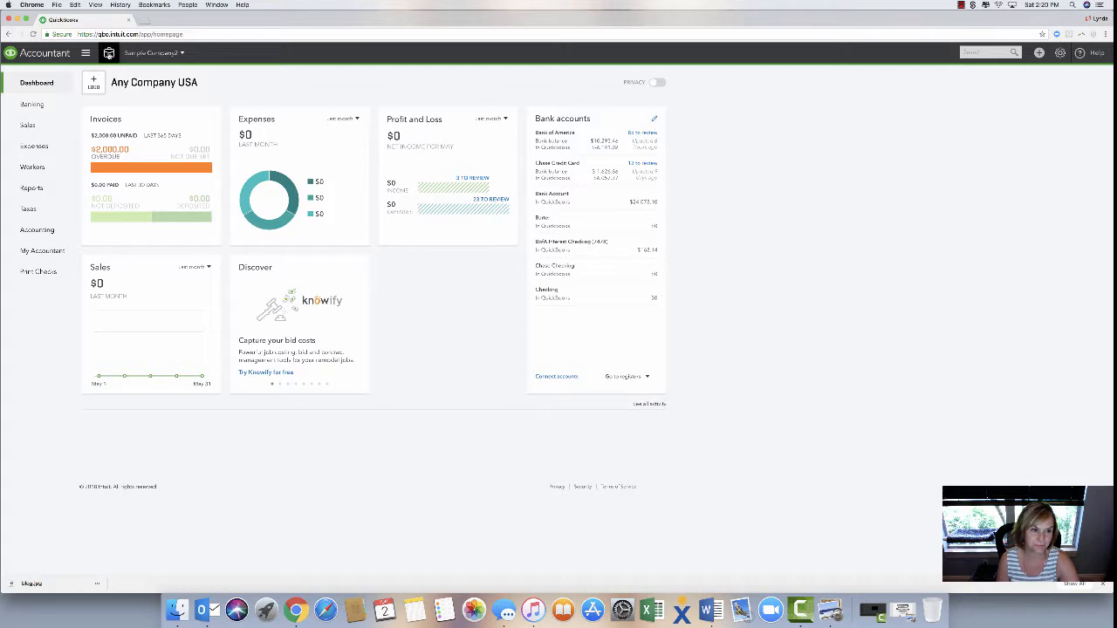
Step: Open the reconciliation tool and bring up the Reconciliation Discrepancy Report for the Chase Credit Card account
click(109, 53)
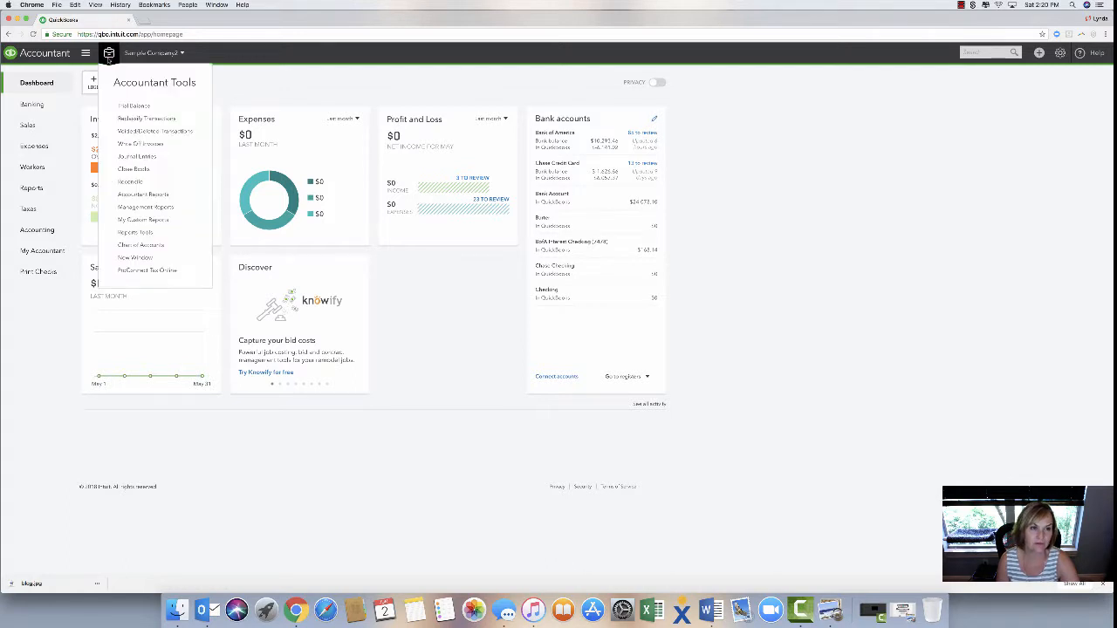
click(131, 182)
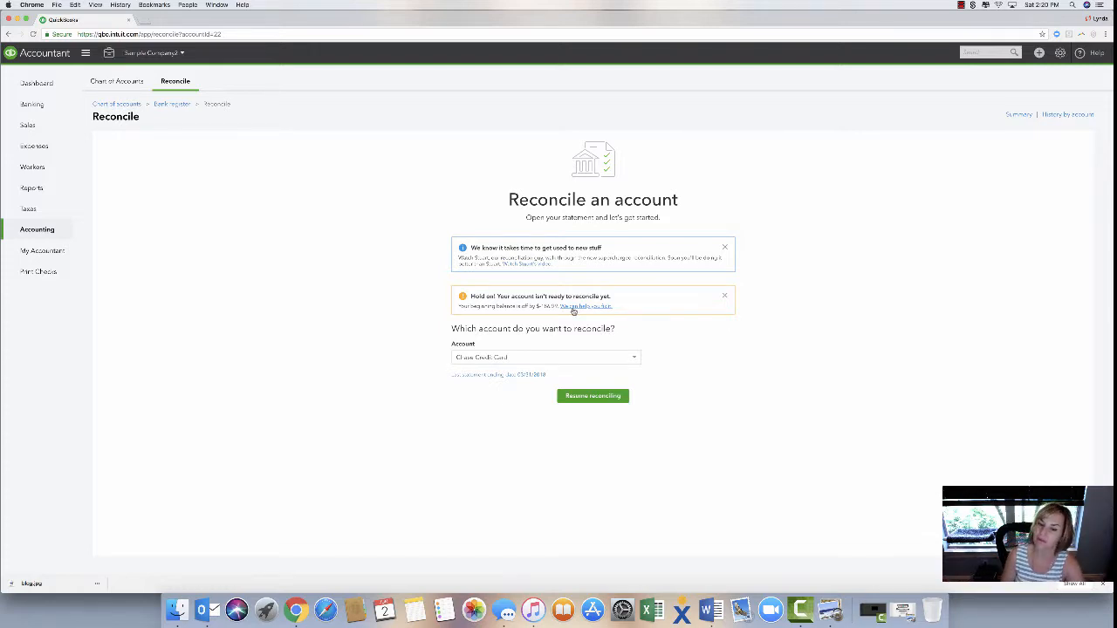
click(572, 309)
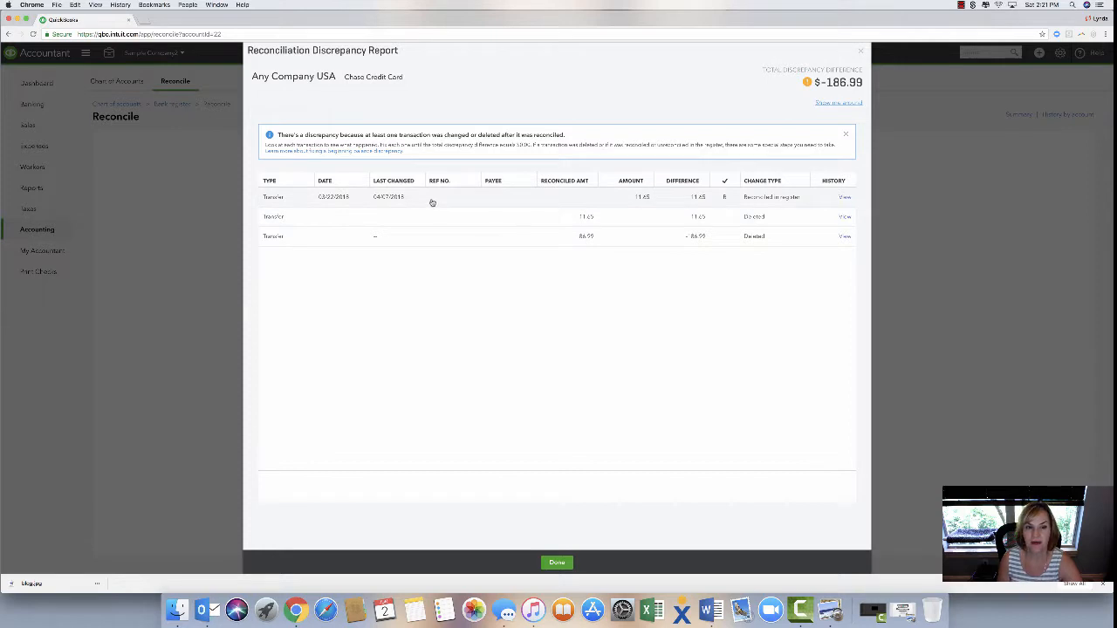
drag(768, 52, 805, 70)
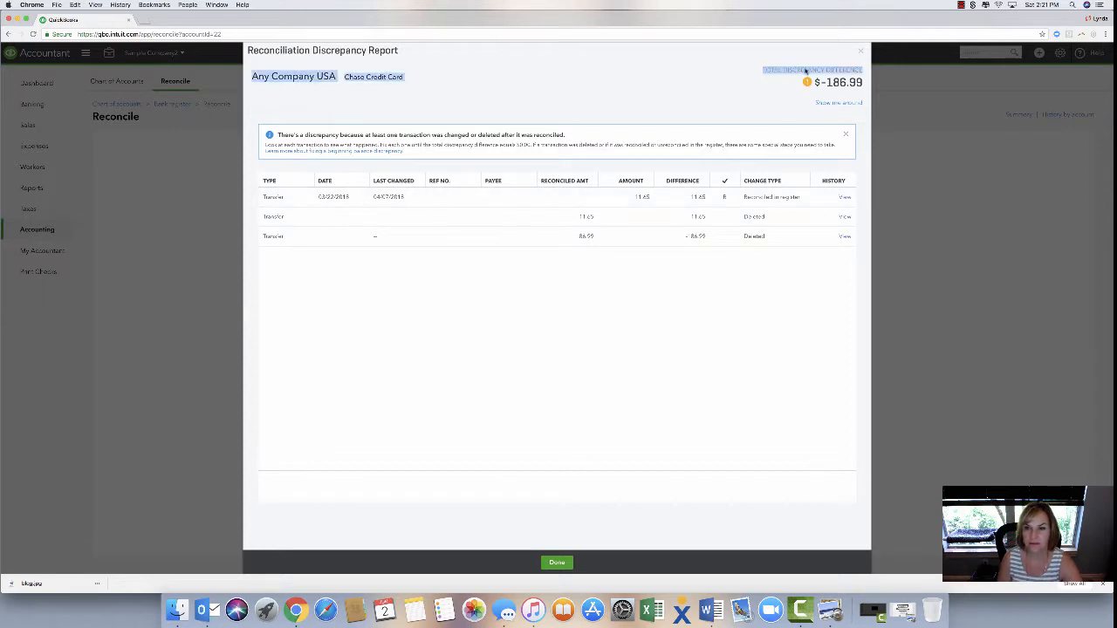
click(860, 50)
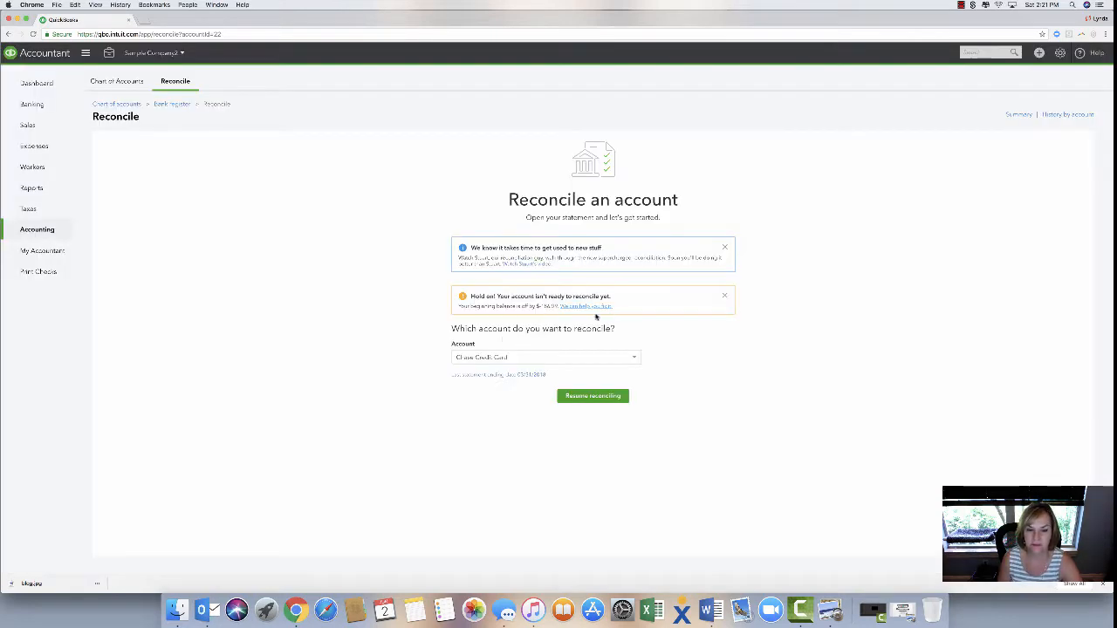
click(591, 307)
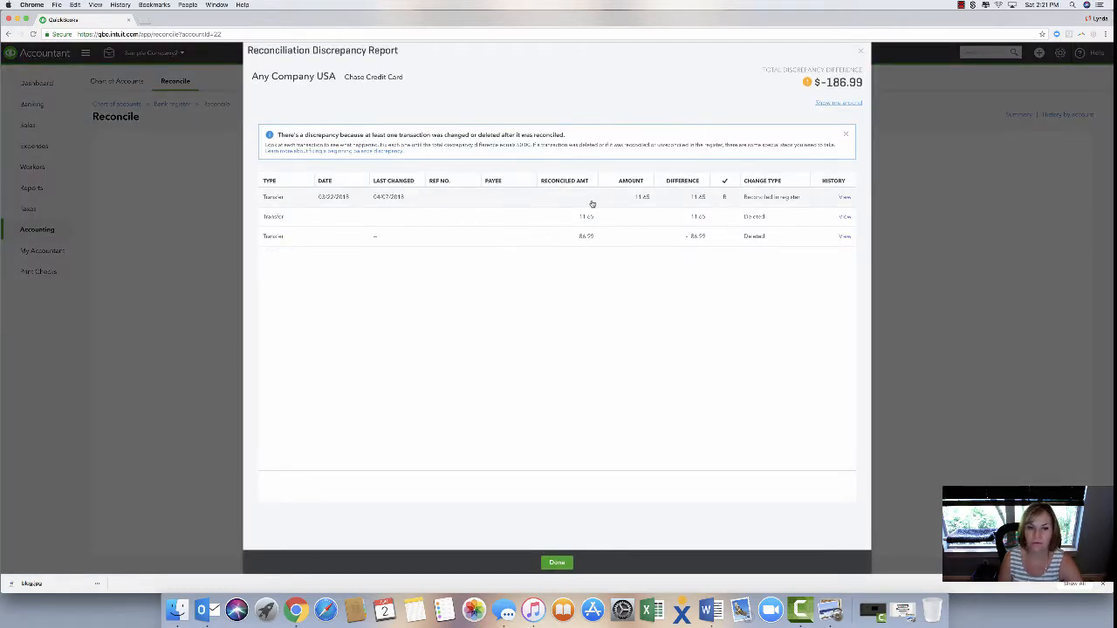
Step: Clear the reconciled status of the 03/22/2018 transfer of 11.65 in the discrepancy report and save the change
click(723, 201)
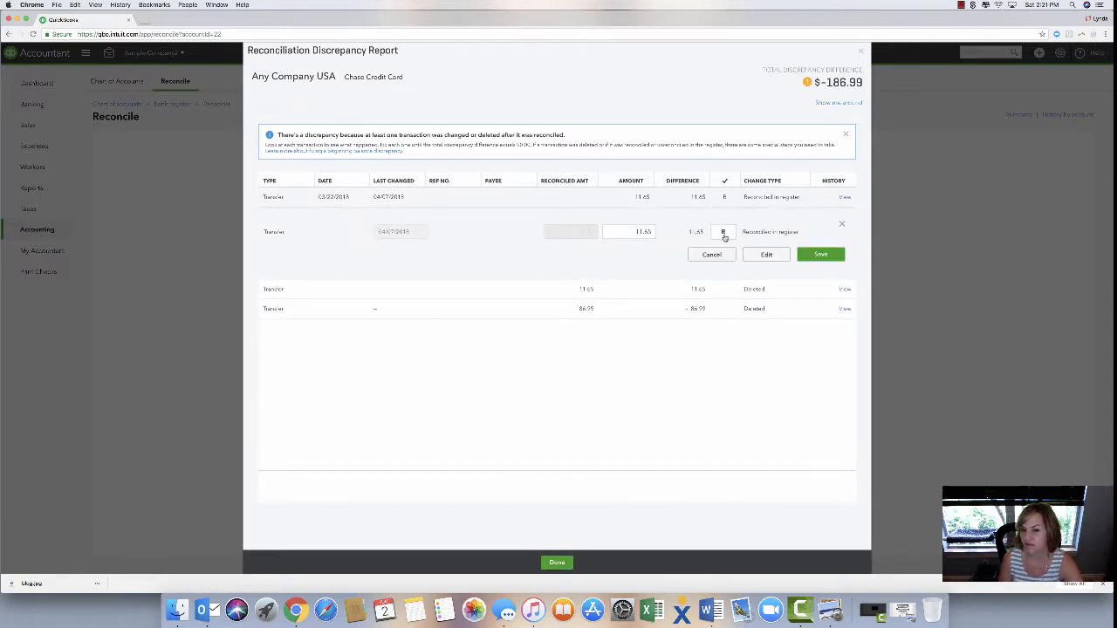
click(723, 233)
click(820, 254)
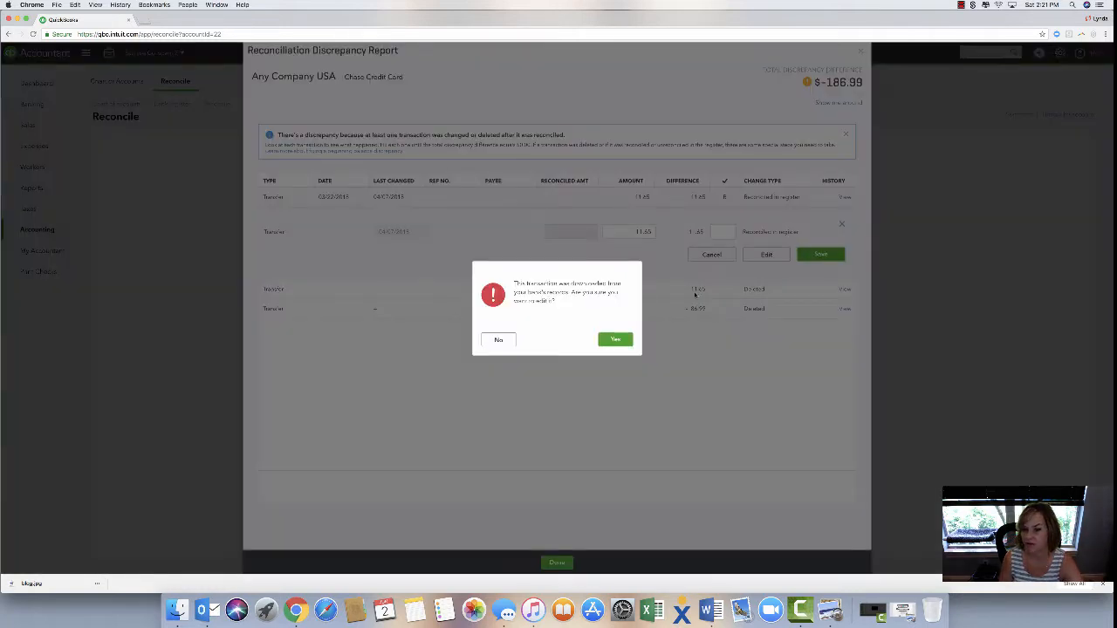
click(615, 340)
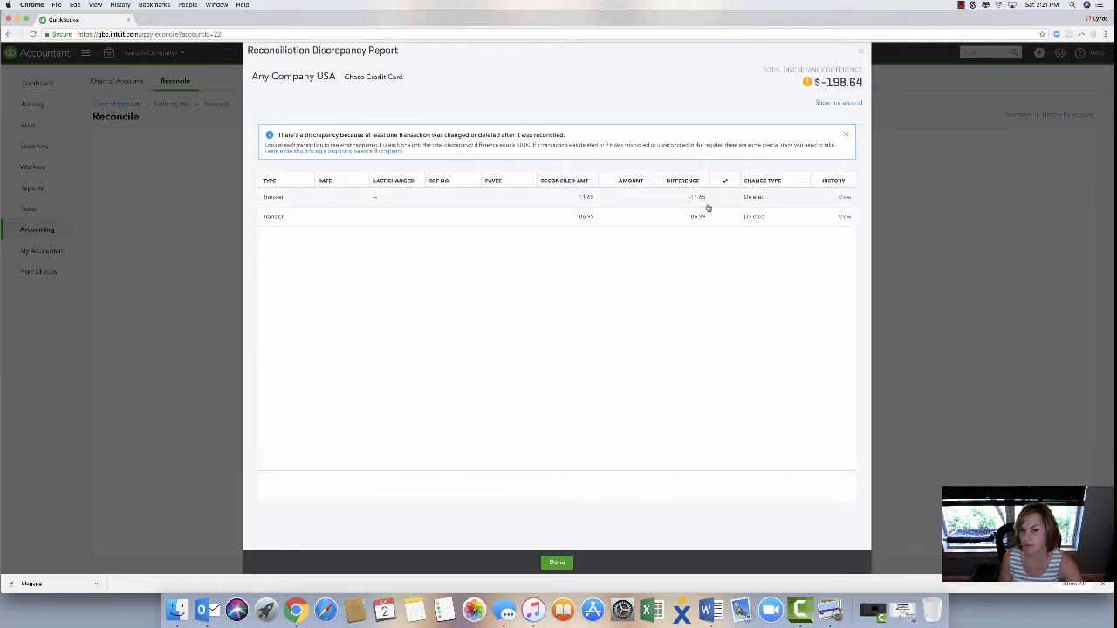
Step: View the audit history of the deleted 11.65 transfer with all its entries expanded
click(845, 197)
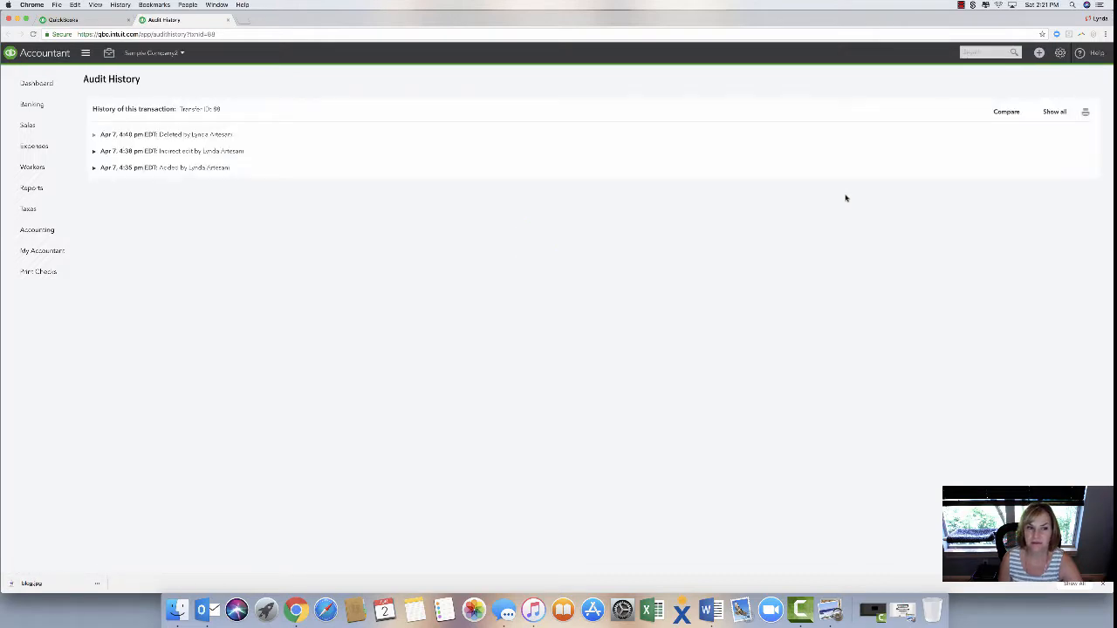
click(1059, 114)
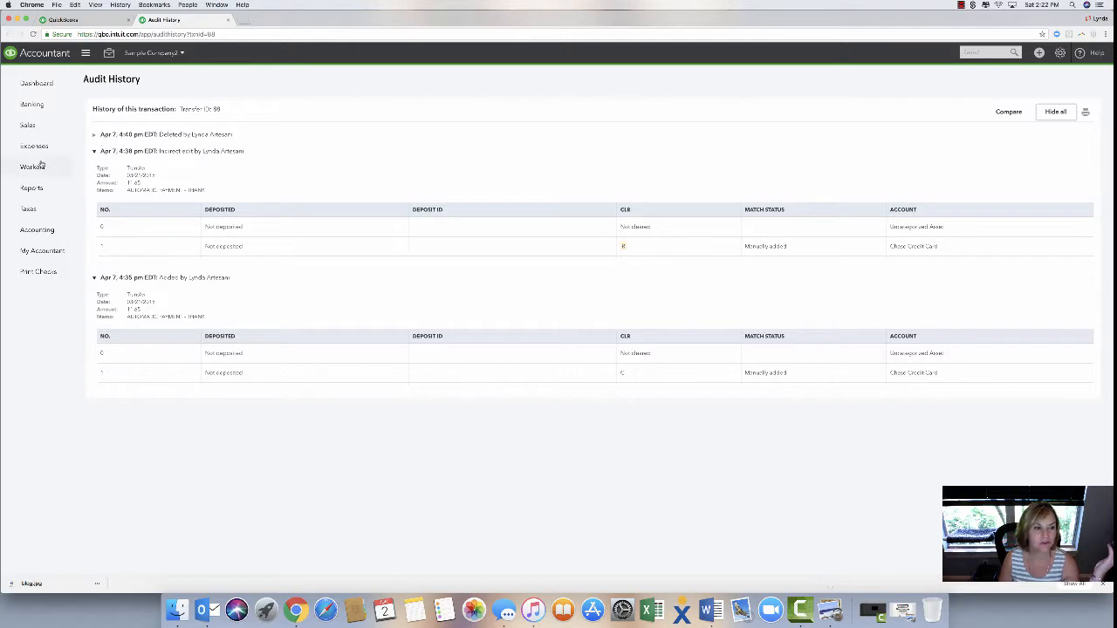
Step: View the Bank and Credit Cards page in a separate browser tab, and return to the transfer amount in the audit history
right_click(41, 103)
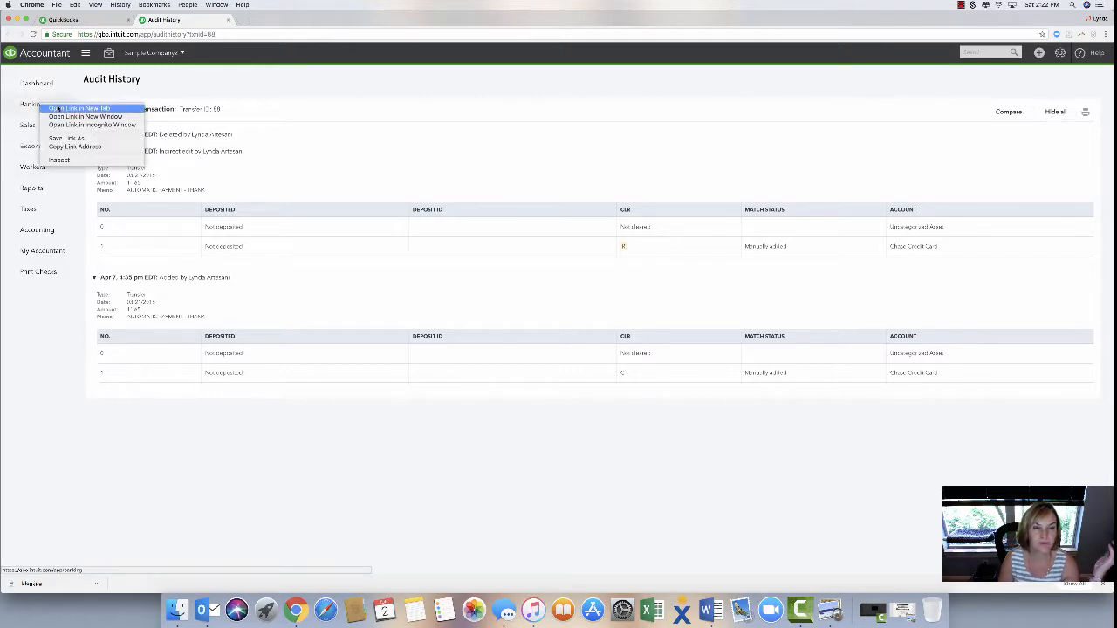
click(57, 108)
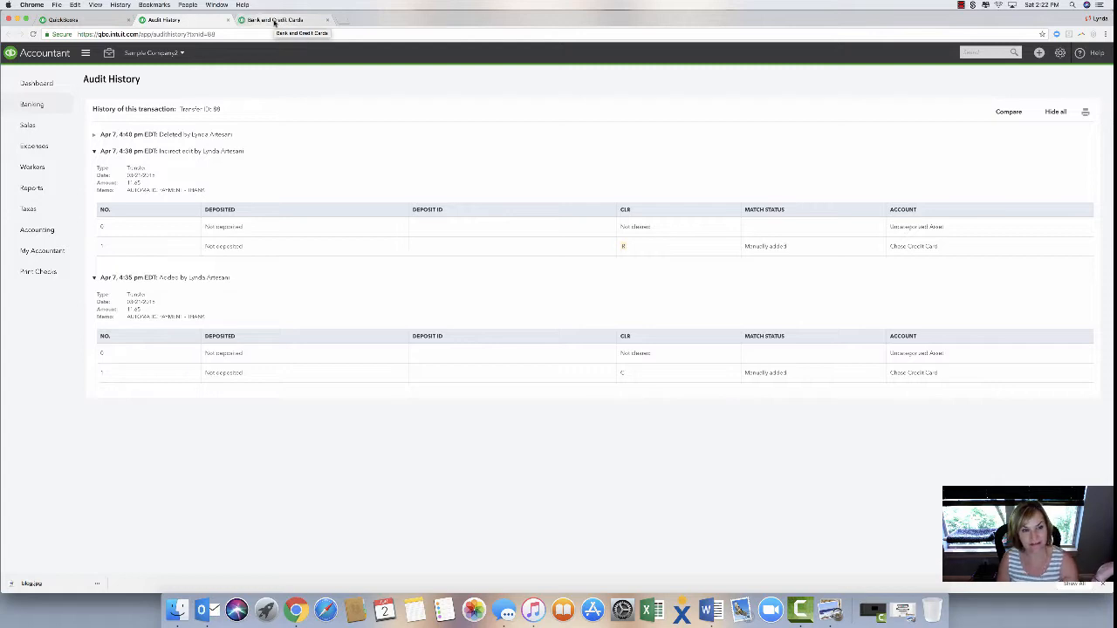
click(274, 20)
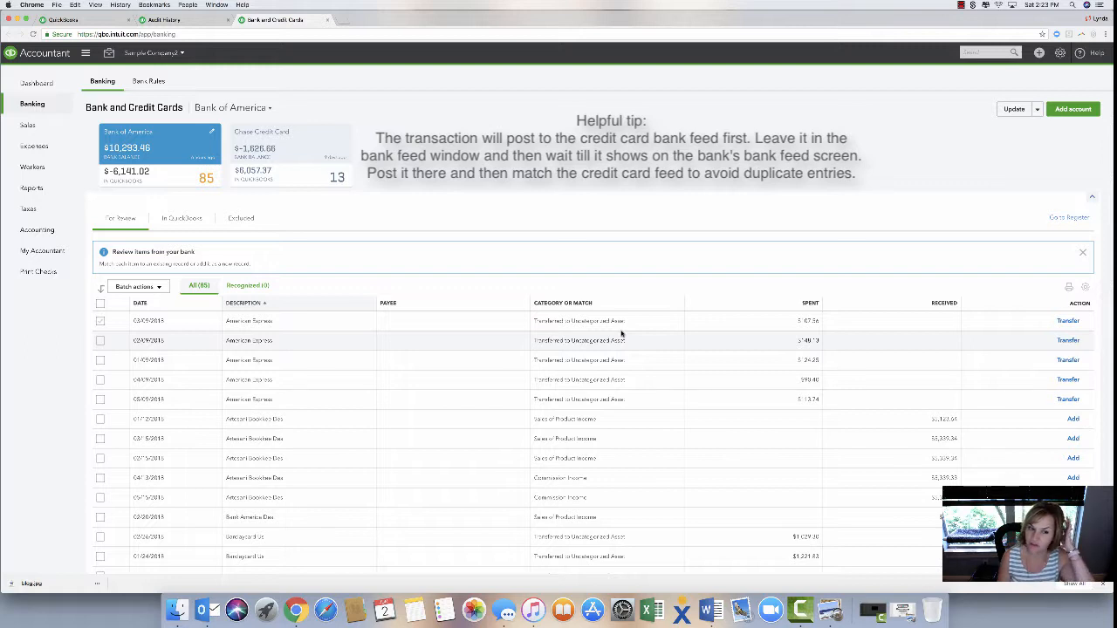
click(164, 19)
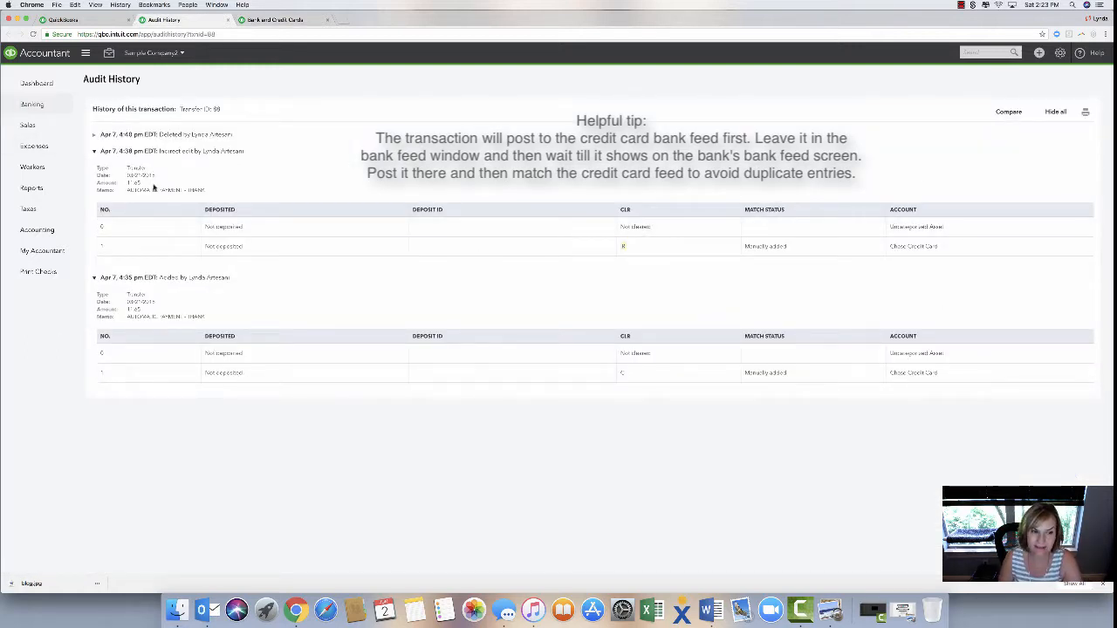
double_click(133, 182)
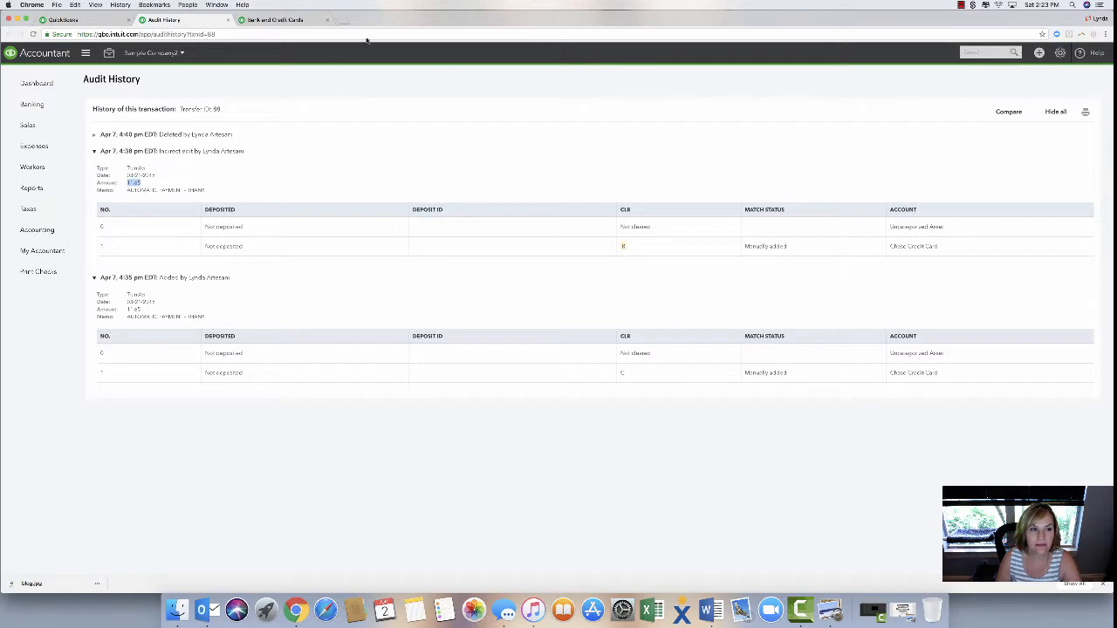
Step: Return to the discrepancy report, close it and open the advanced transaction search
click(76, 19)
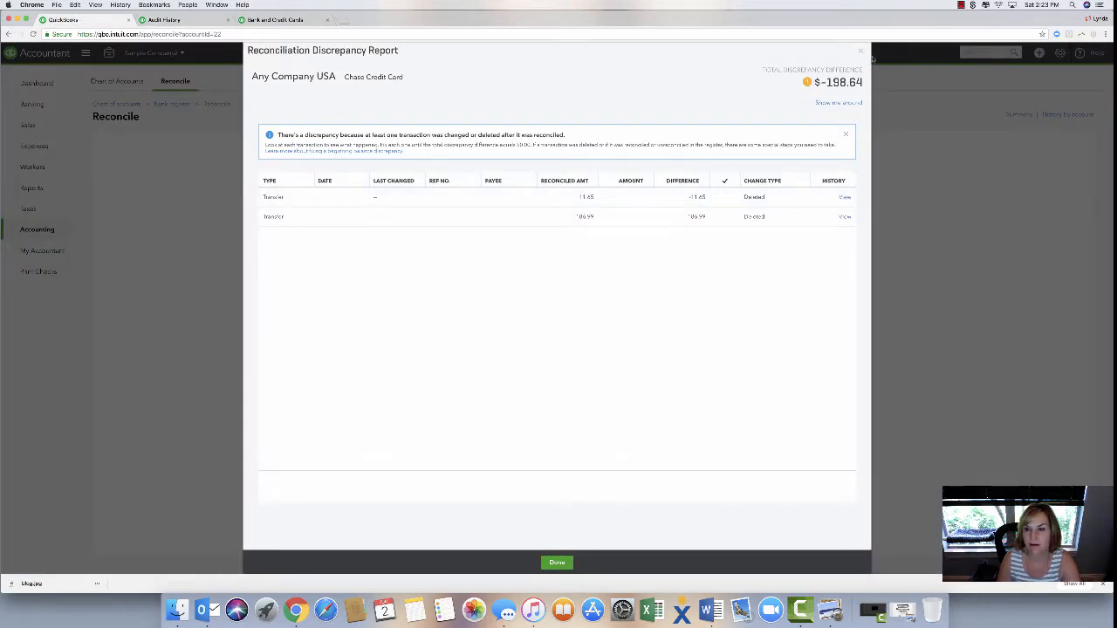
click(860, 51)
click(1038, 54)
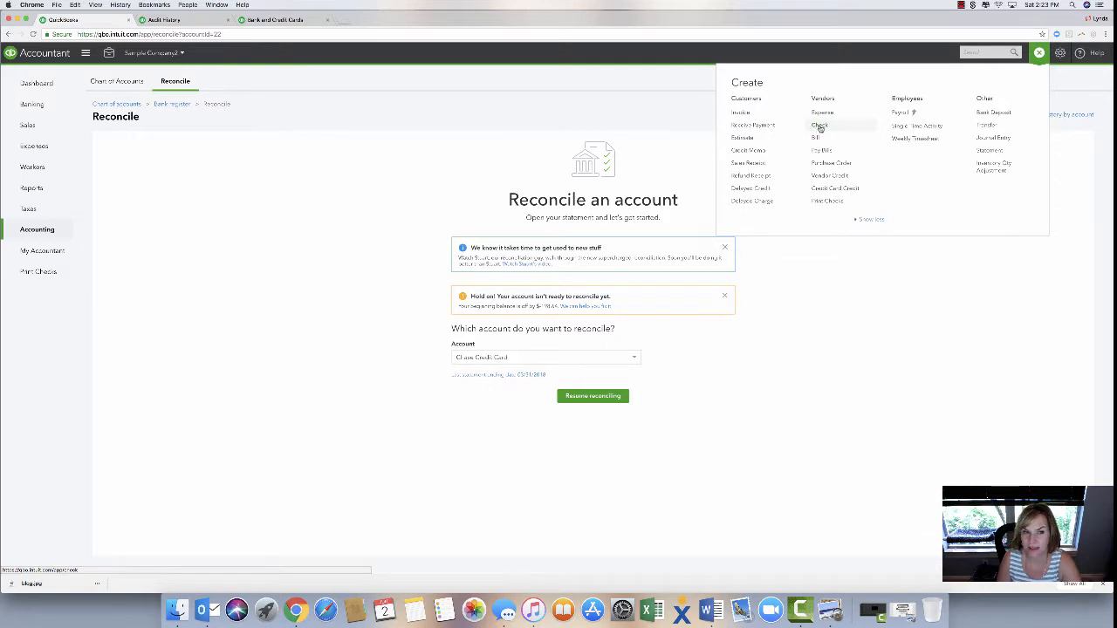
click(986, 52)
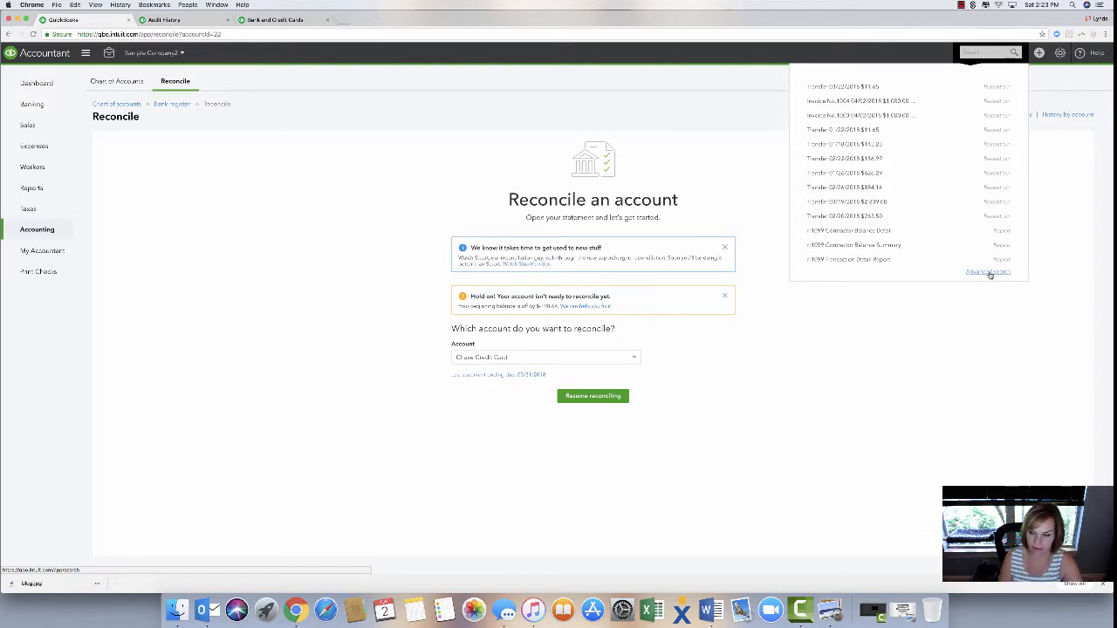
click(989, 272)
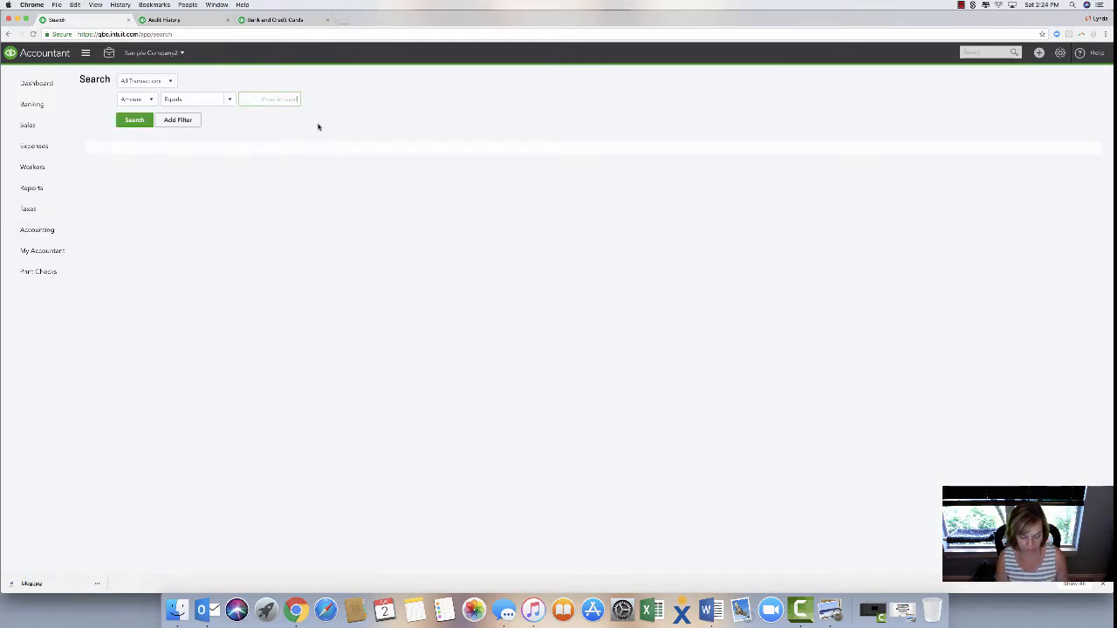
Step: Search all transactions for an amount equal to 11.65 and inspect the 03/22/2018 transfer among the results
click(295, 99)
text(11.4)
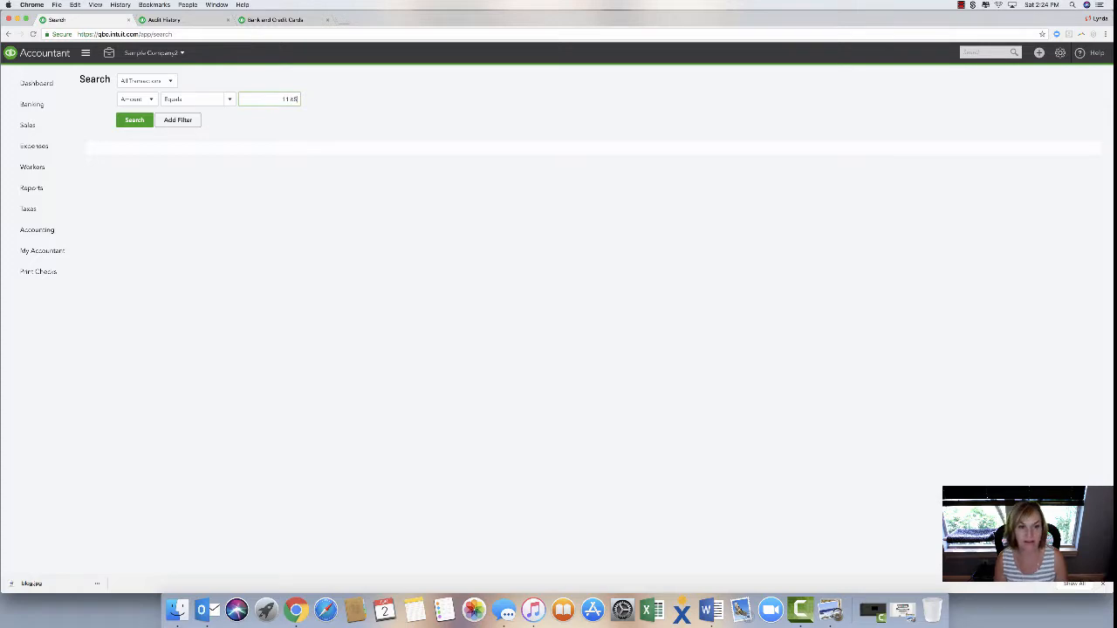
text(5)
click(128, 122)
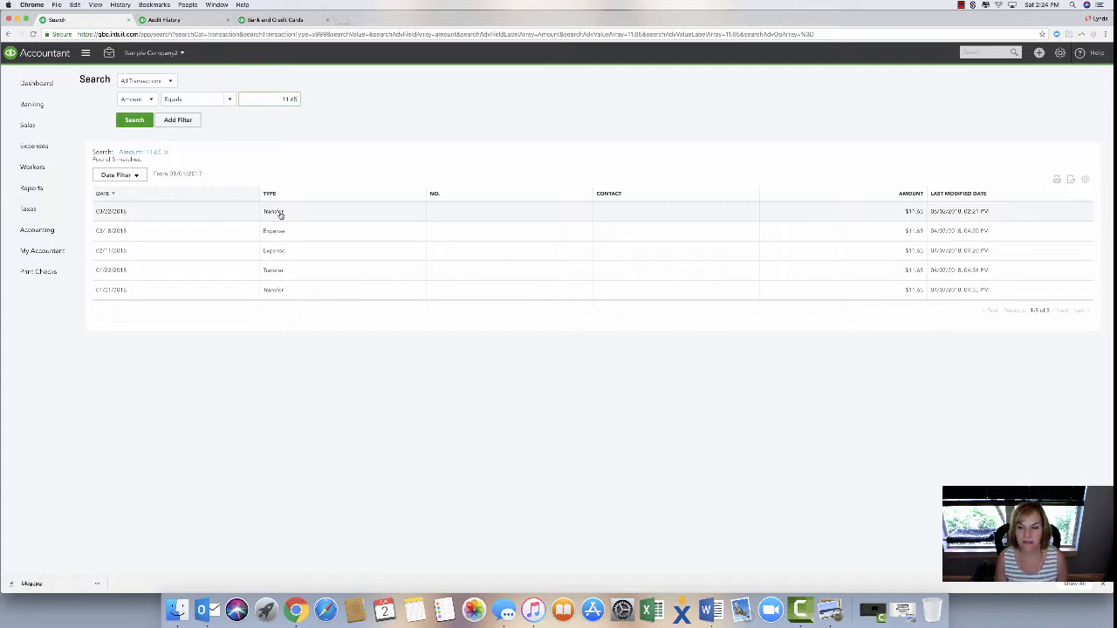
click(279, 213)
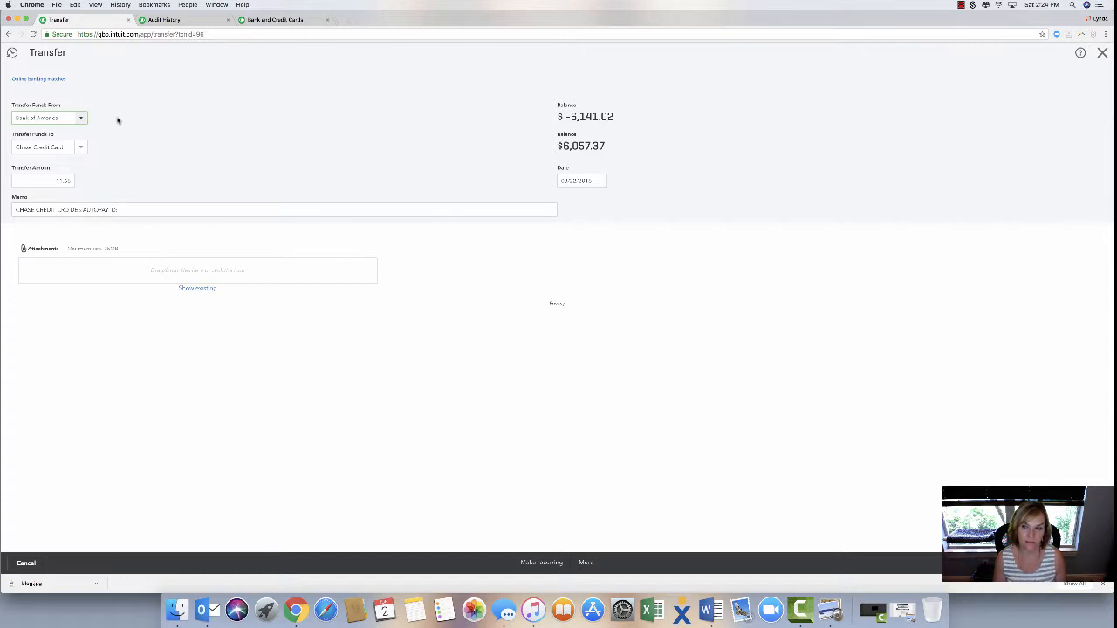
click(1102, 53)
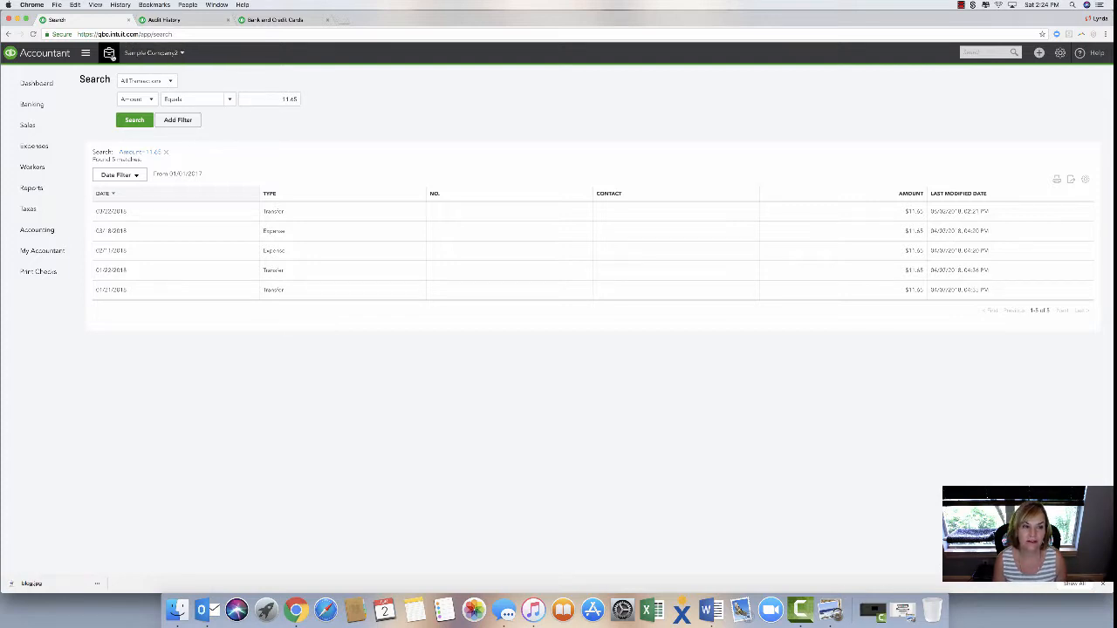
Step: Go back to the reconciliation tool and review the Chase Credit Card discrepancy report again
click(109, 54)
click(152, 182)
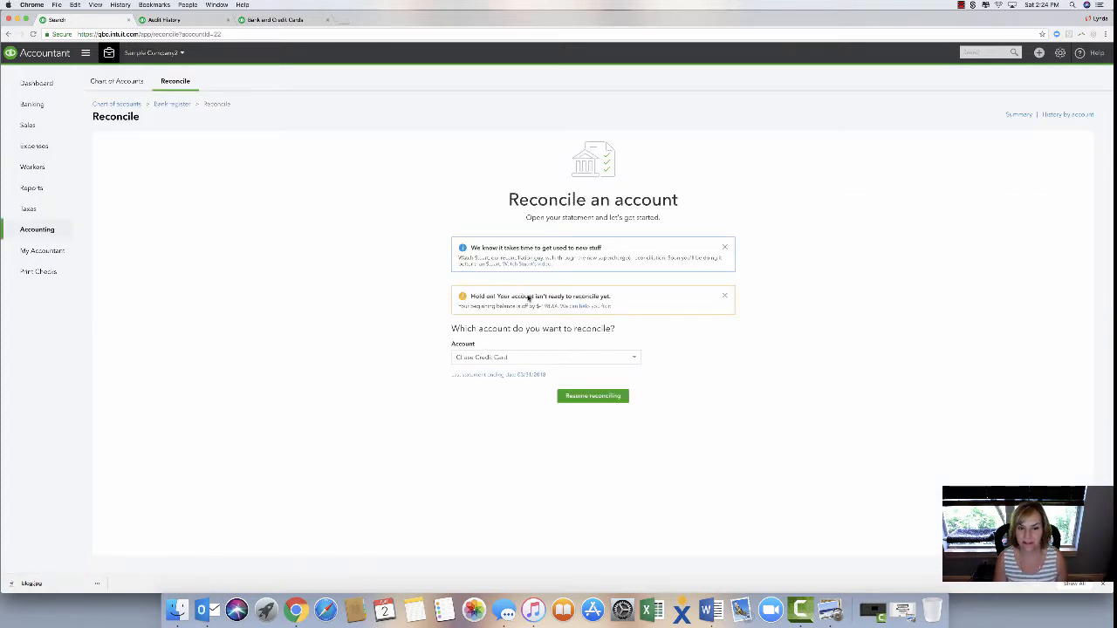
click(598, 309)
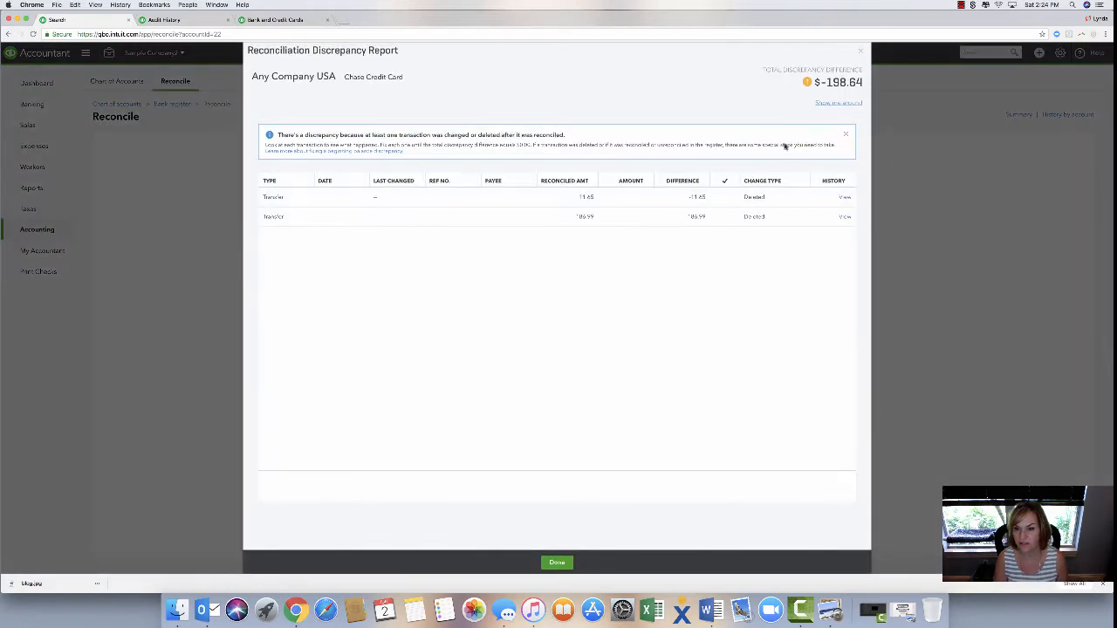
click(859, 51)
Step: Mark the 03/22/2018 transfer of 11.65 as reconciled (R) in the Chase Credit Card bank register and save it
click(593, 394)
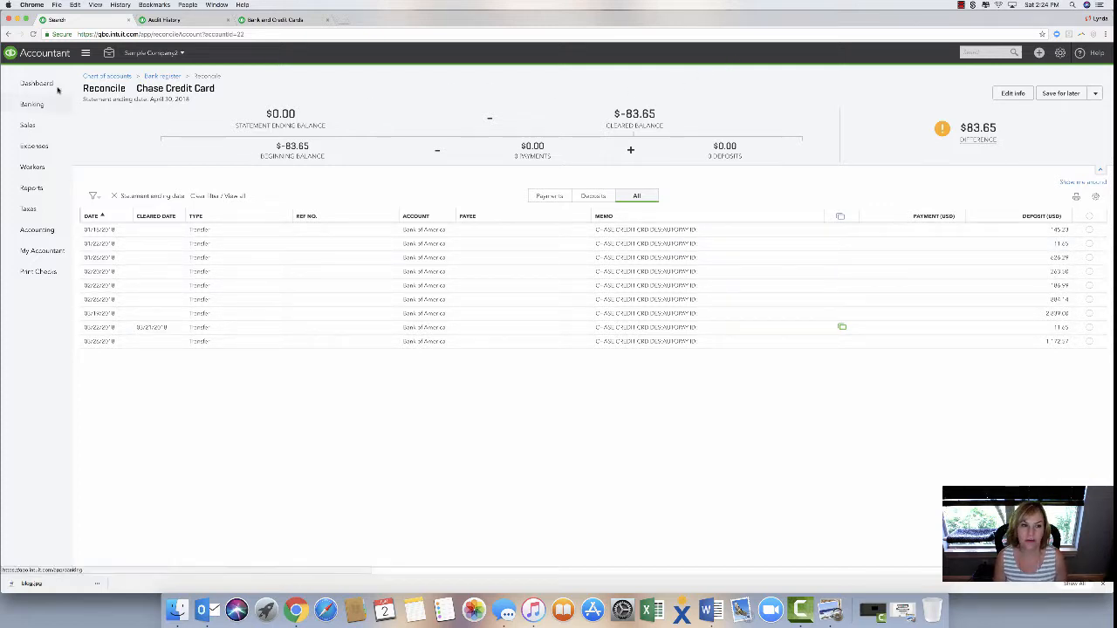
click(163, 77)
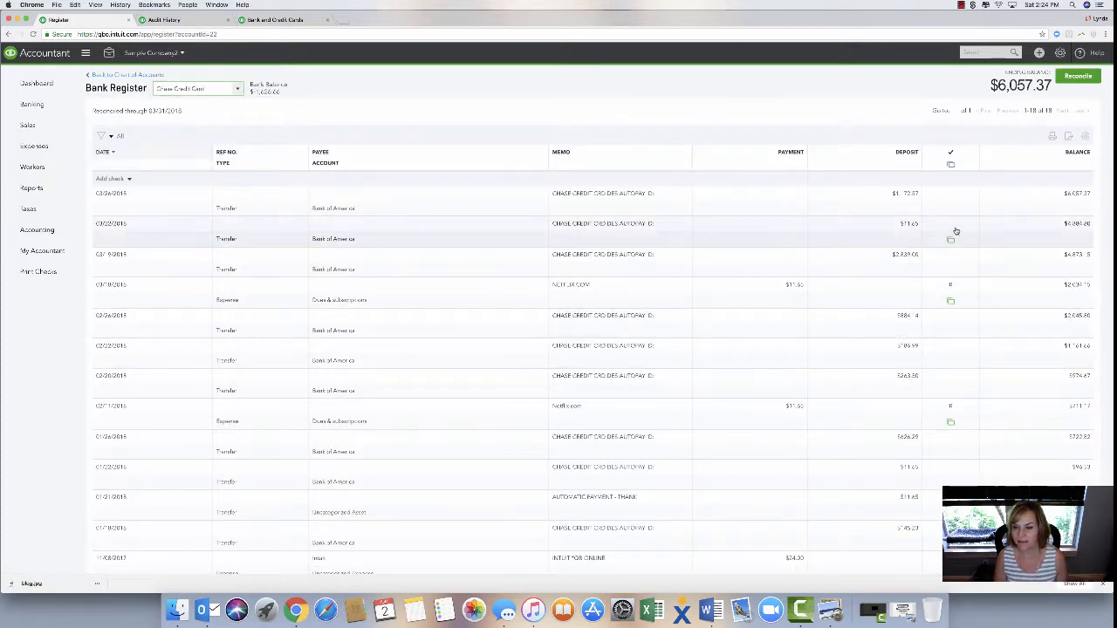
click(949, 230)
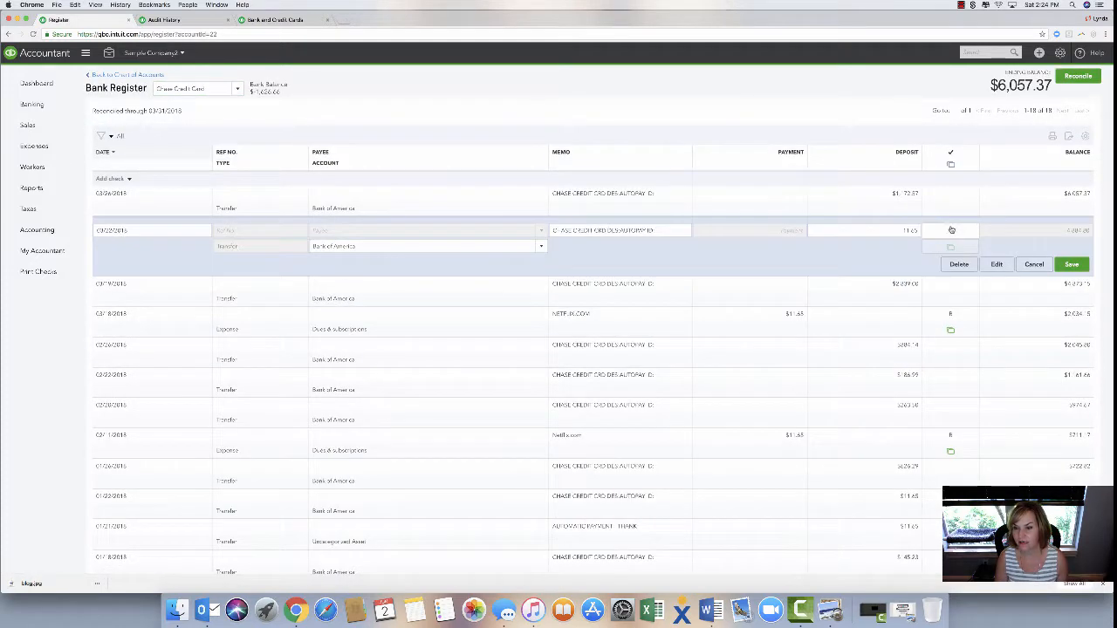
click(1071, 264)
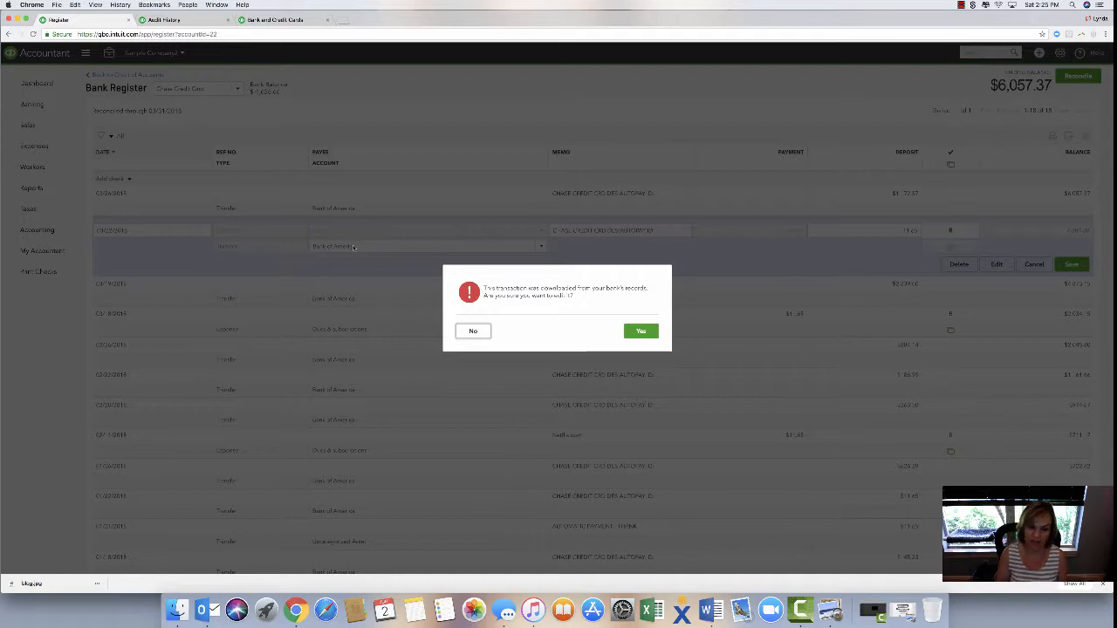
click(641, 332)
click(643, 340)
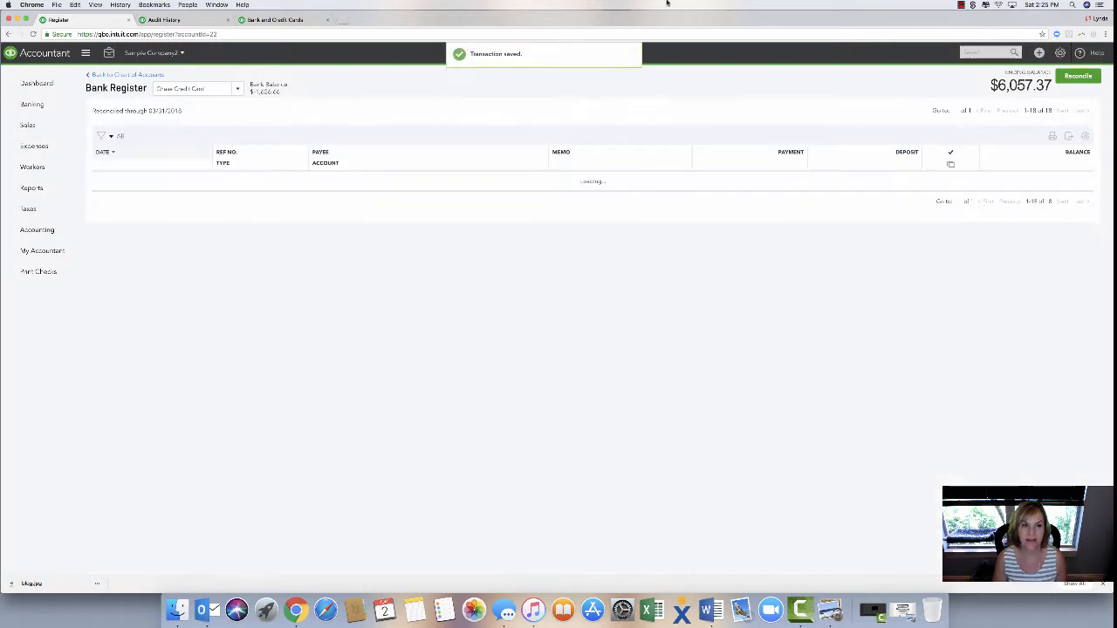
Step: Recheck the reconciliation discrepancy report from the register after restoring the 03/22/2018 transfer's reconciled status
click(1080, 76)
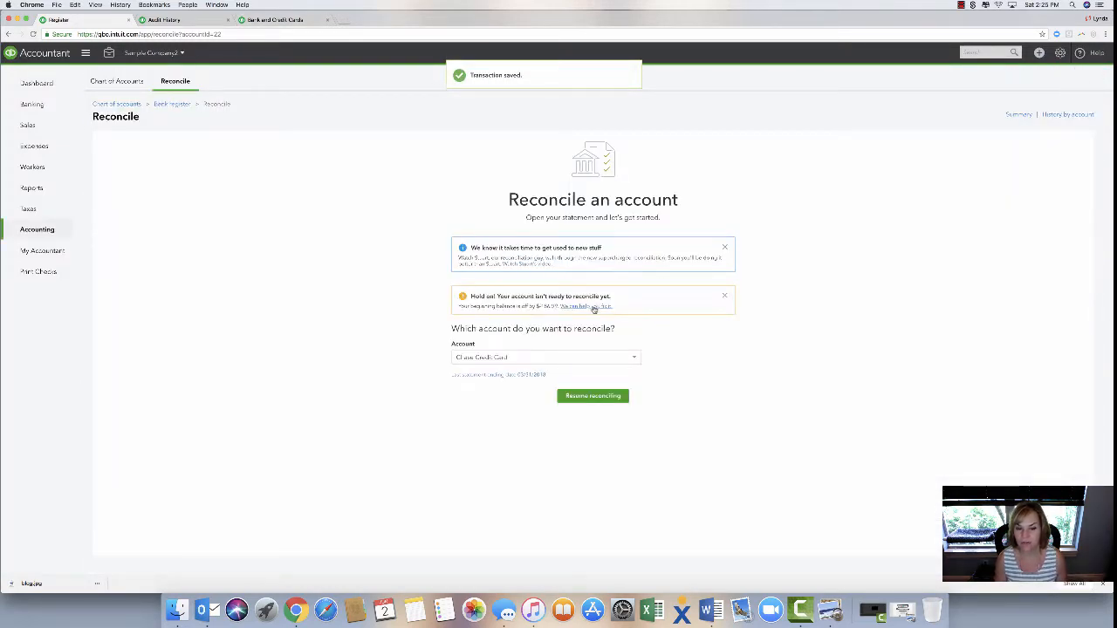
click(594, 307)
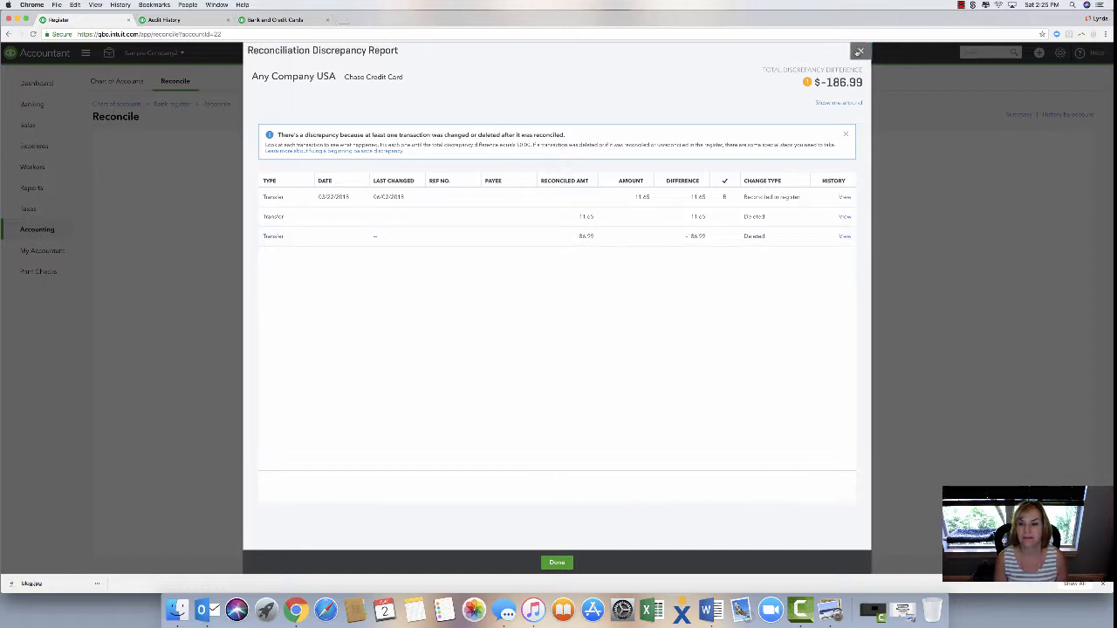
click(859, 52)
Step: Mark the 02/22/2018 transfer of 186.99 as reconciled (R) in the Chase Credit Card bank register and save it
click(180, 103)
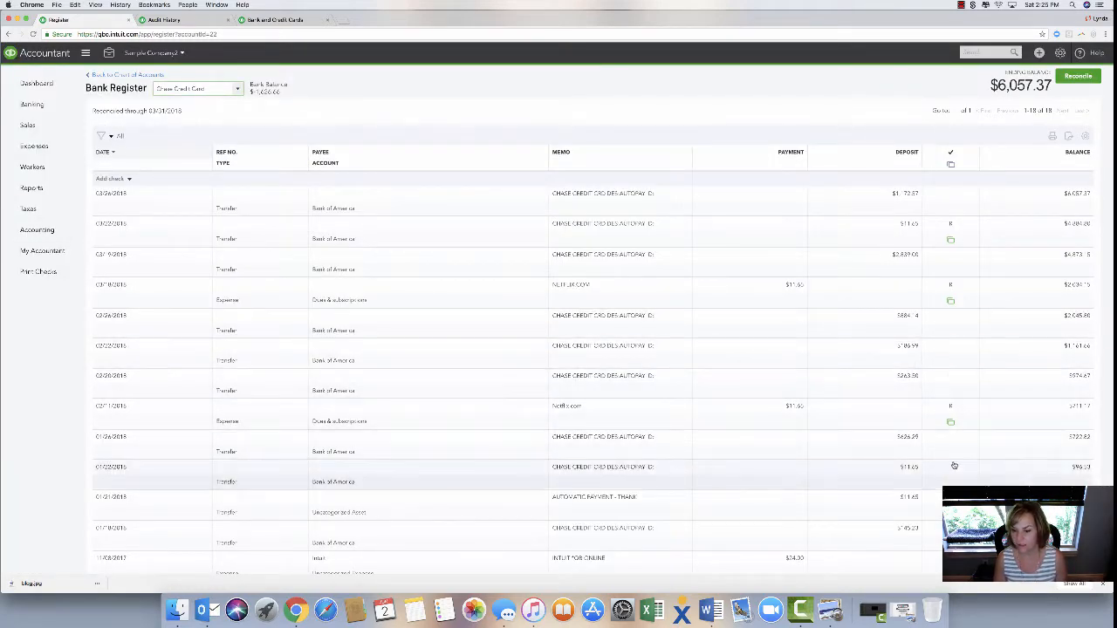
click(954, 348)
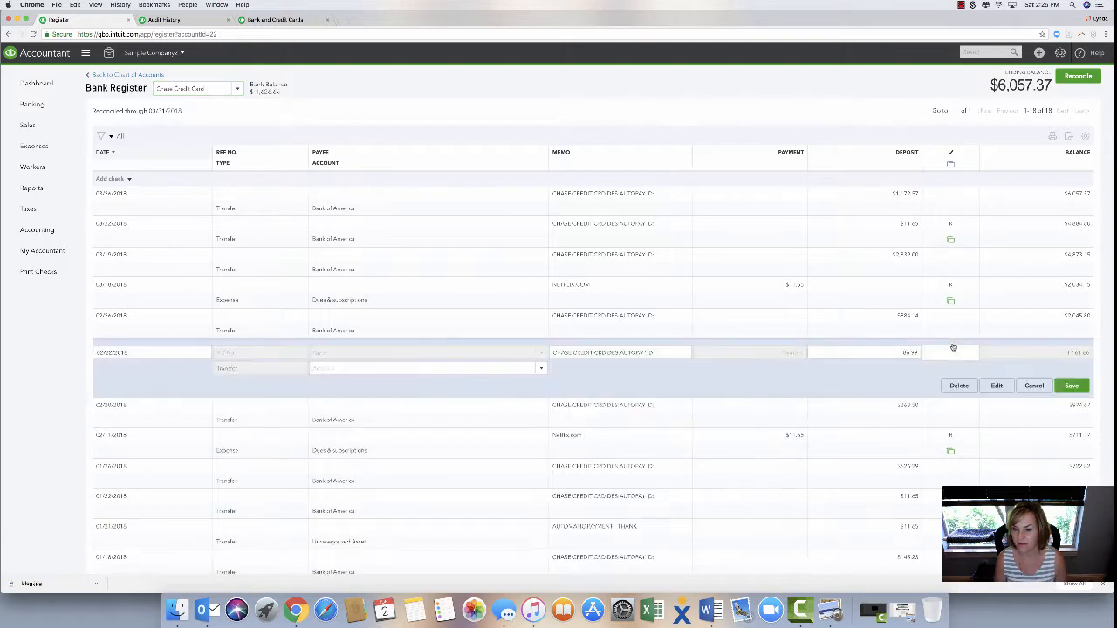
click(1072, 385)
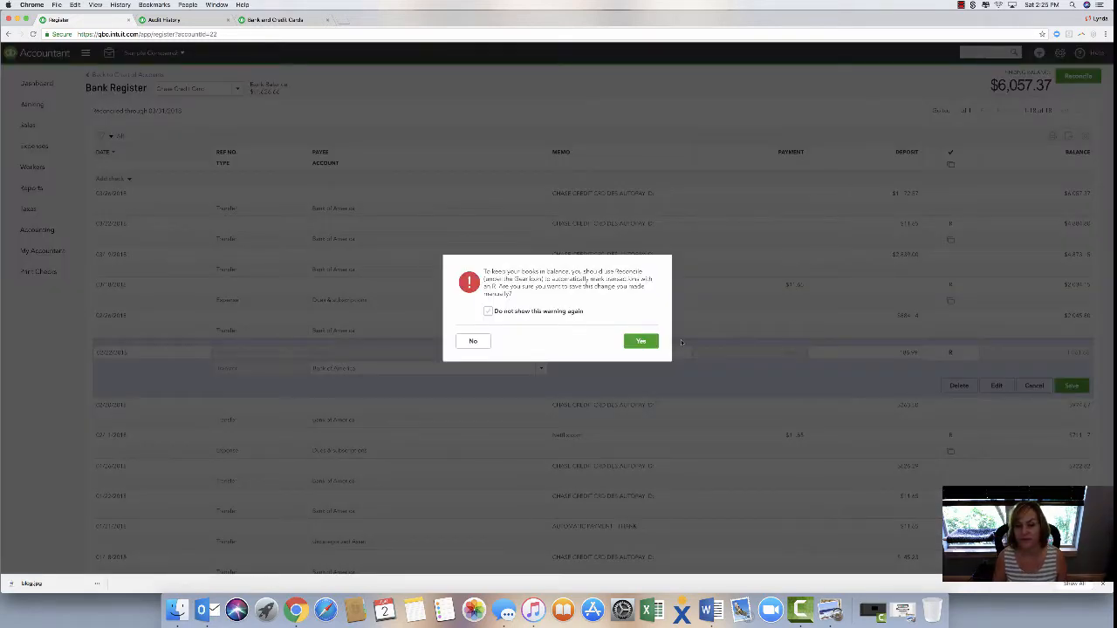
click(641, 341)
Step: Open the Chase Credit Card reconciliation in progress from the register and close it without saving
click(1073, 77)
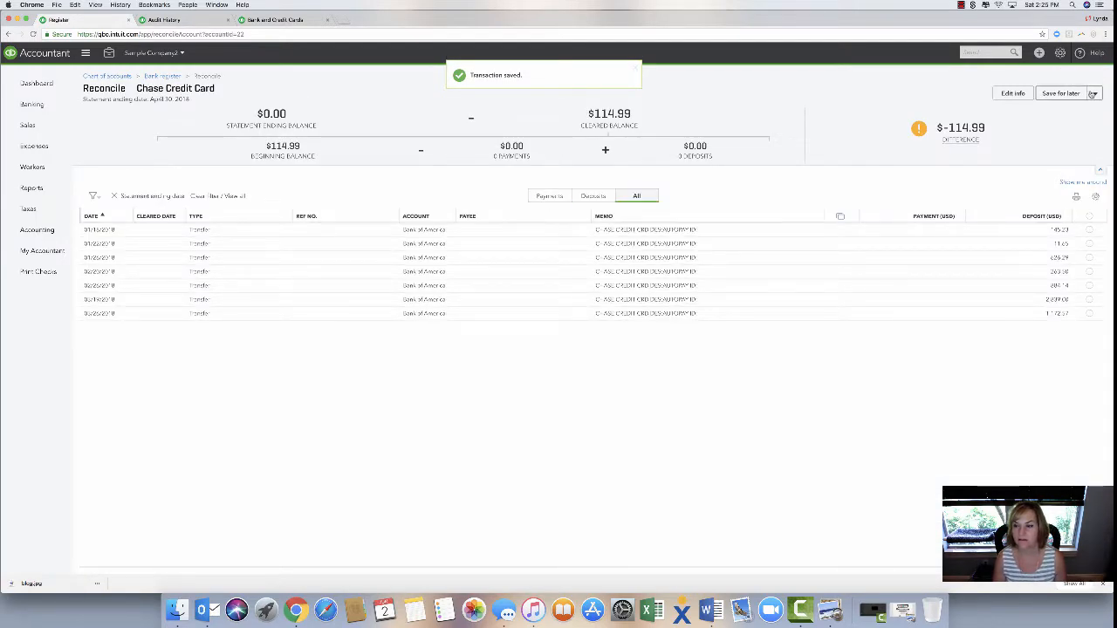
click(1091, 94)
click(1058, 140)
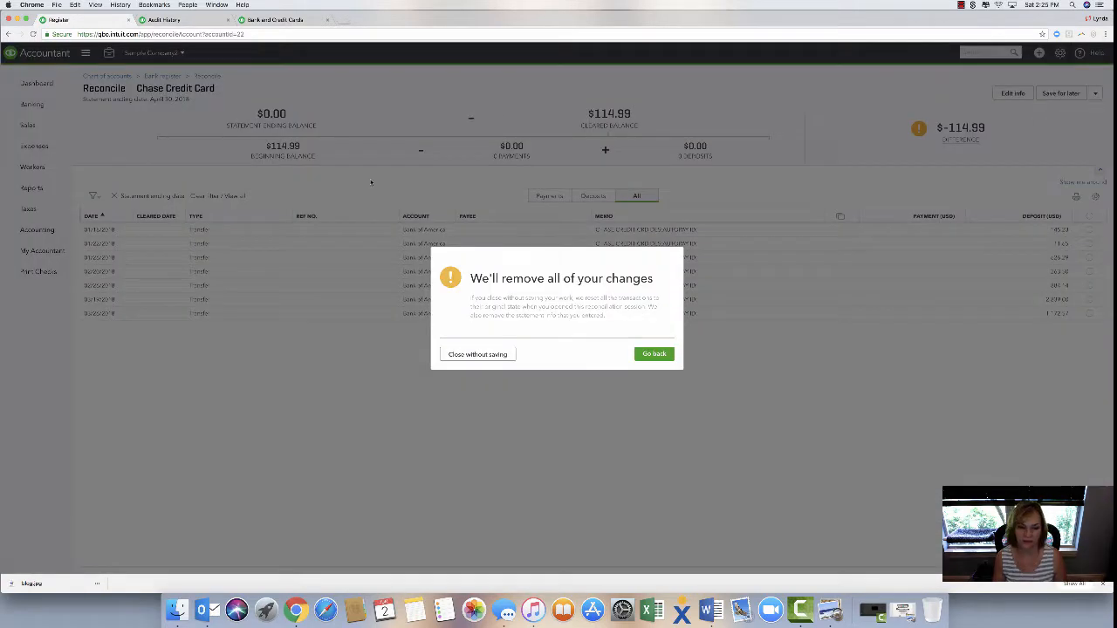
click(643, 351)
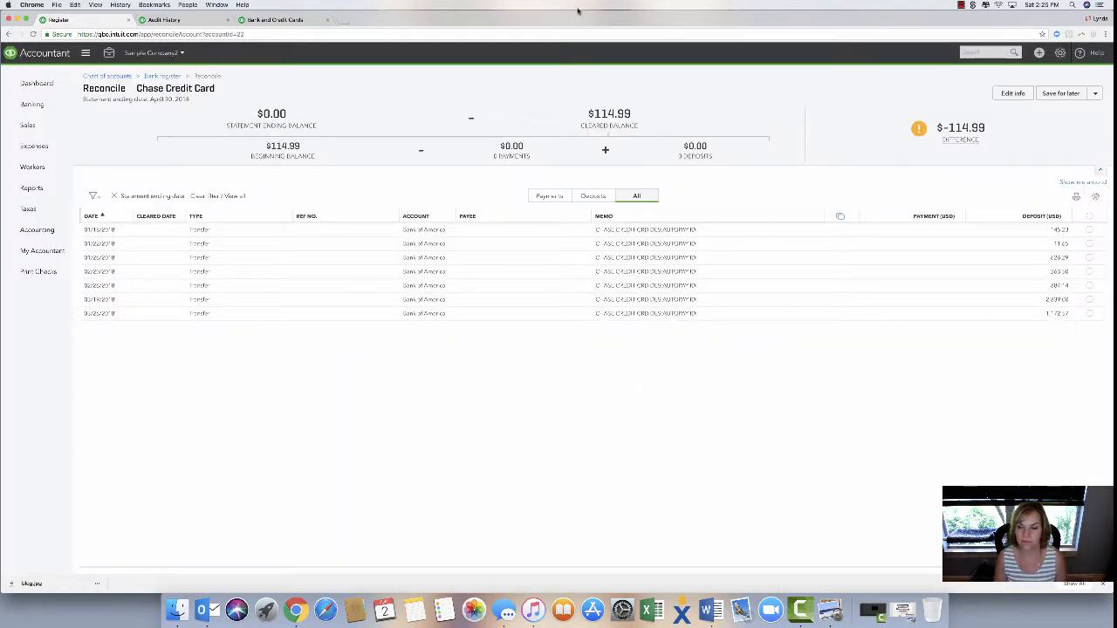
click(1094, 94)
click(1071, 138)
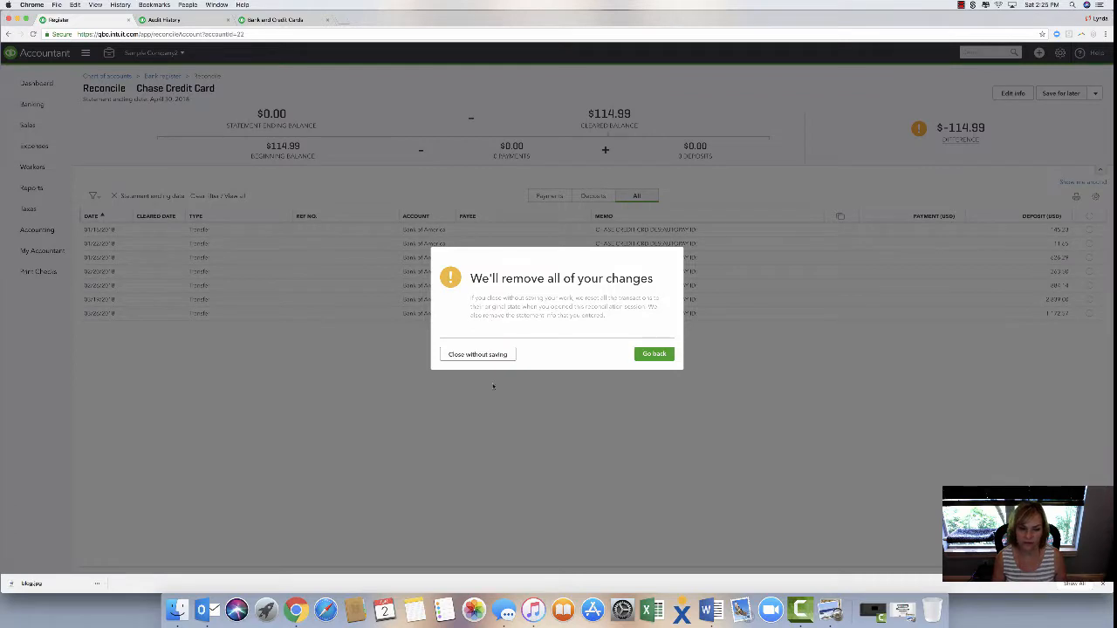
click(476, 355)
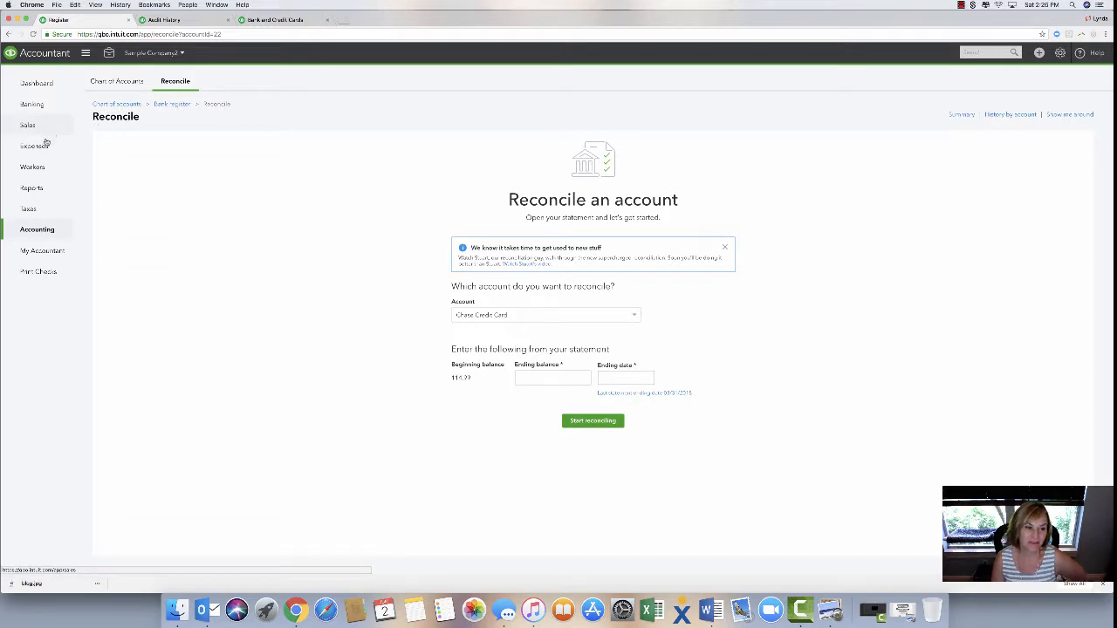
Step: Open the Balance Sheet report and drill down into the Uncategorized Asset amount
click(31, 189)
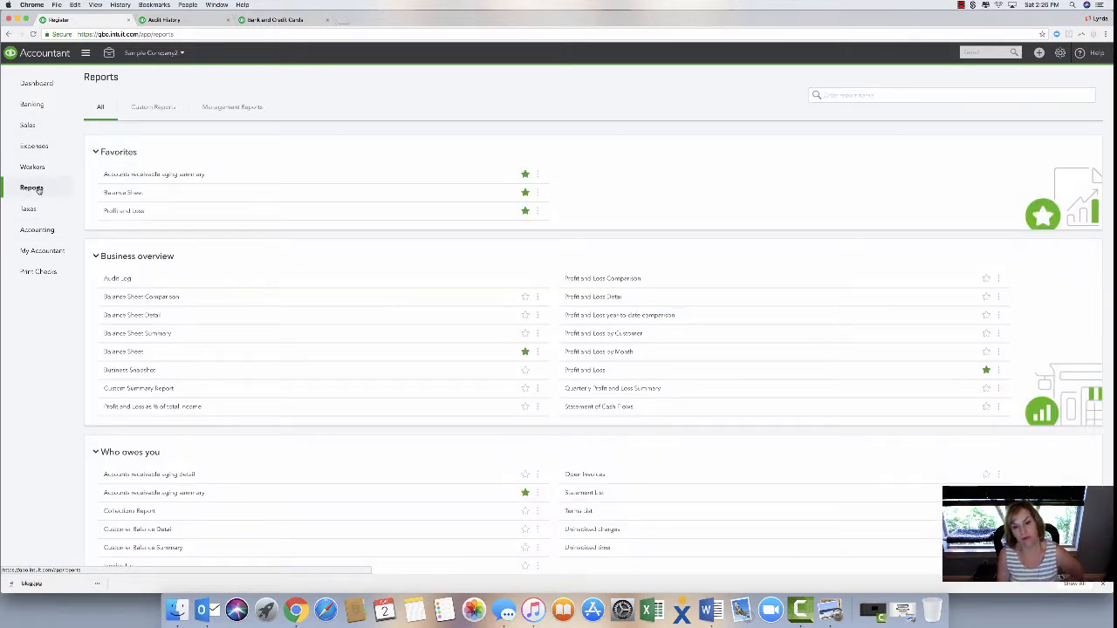
click(134, 194)
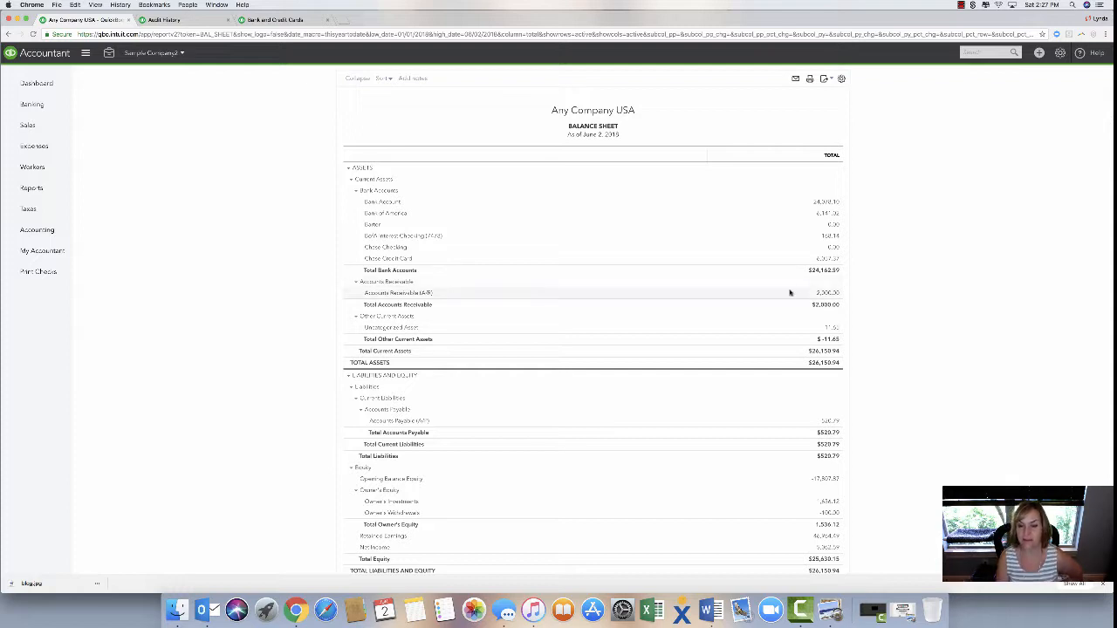
click(833, 329)
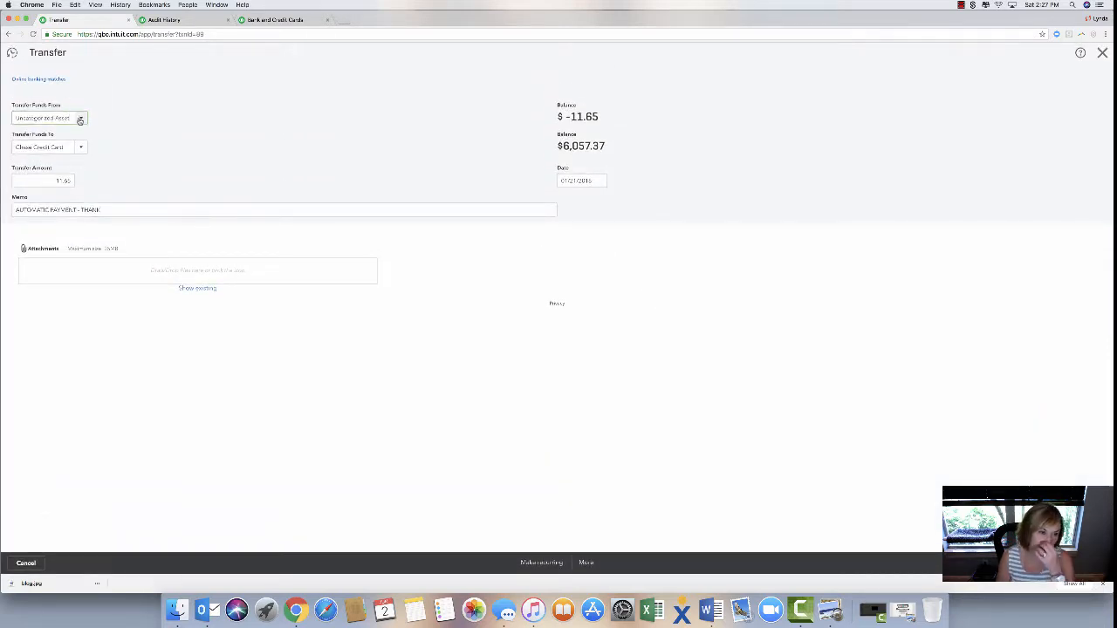
Step: Inspect the amount and source account choices of the 01/21/2018 transfer from Uncategorized Asset to Chase Credit Card, leaving it unchanged
click(77, 181)
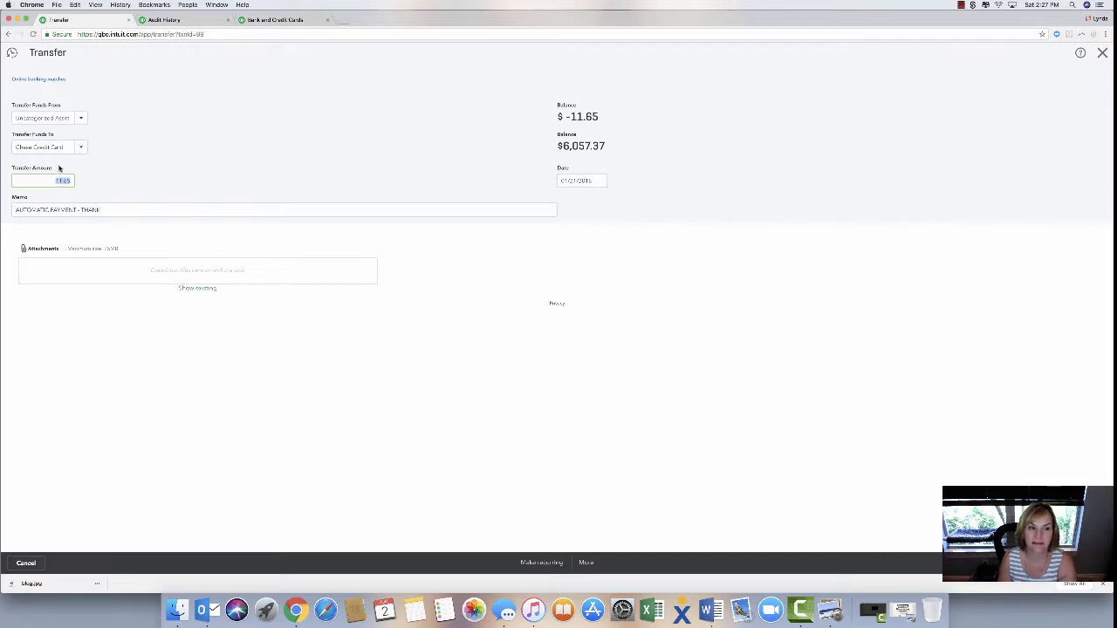
right_click(80, 119)
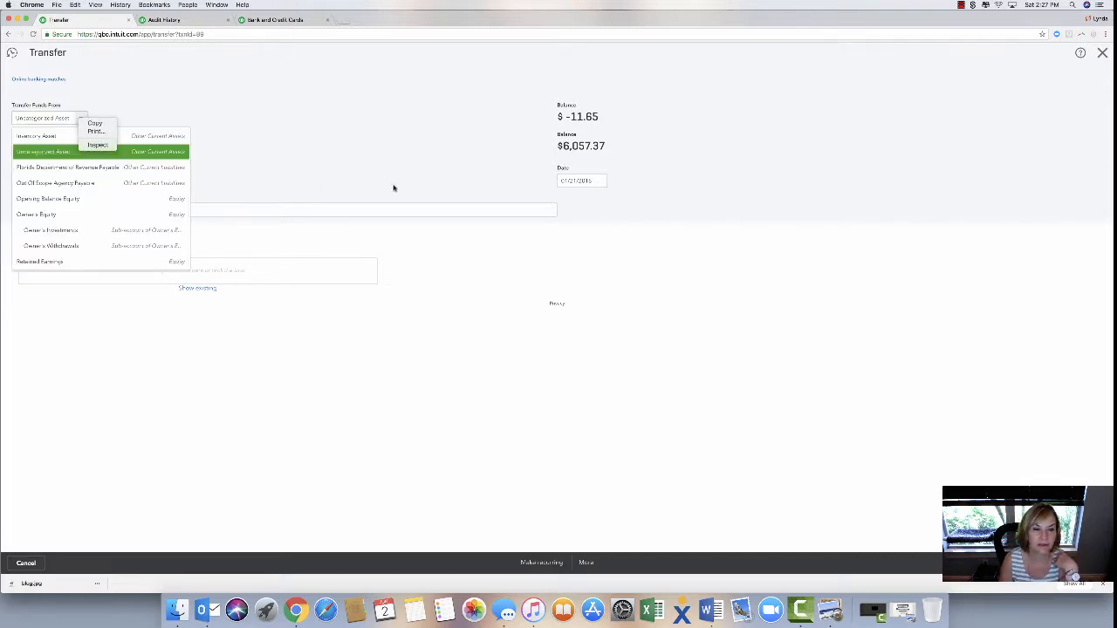
click(354, 269)
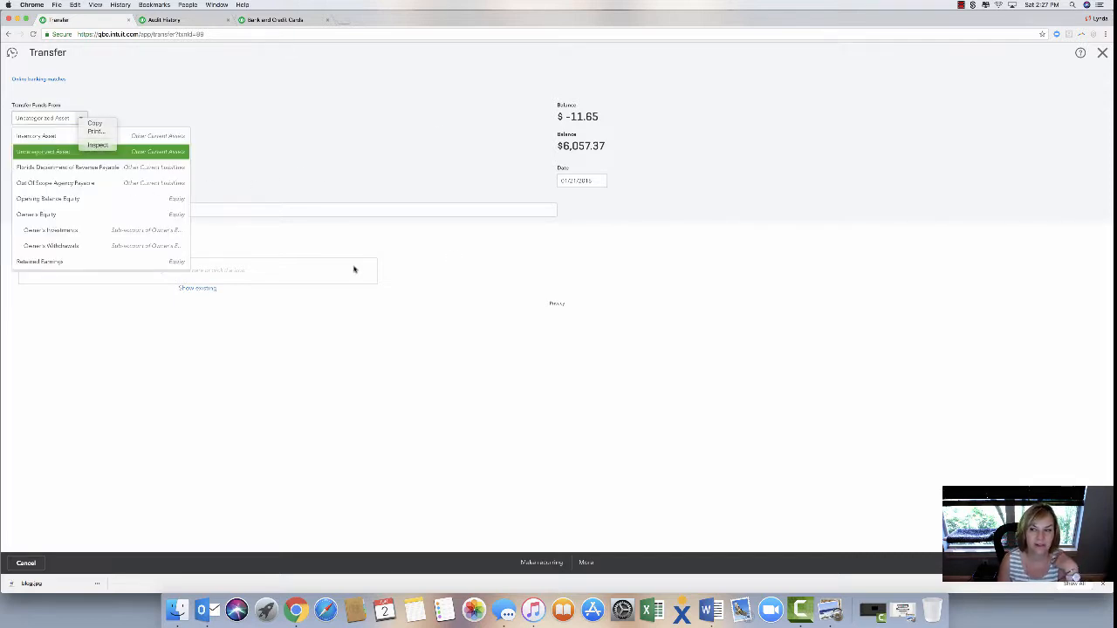
click(1102, 53)
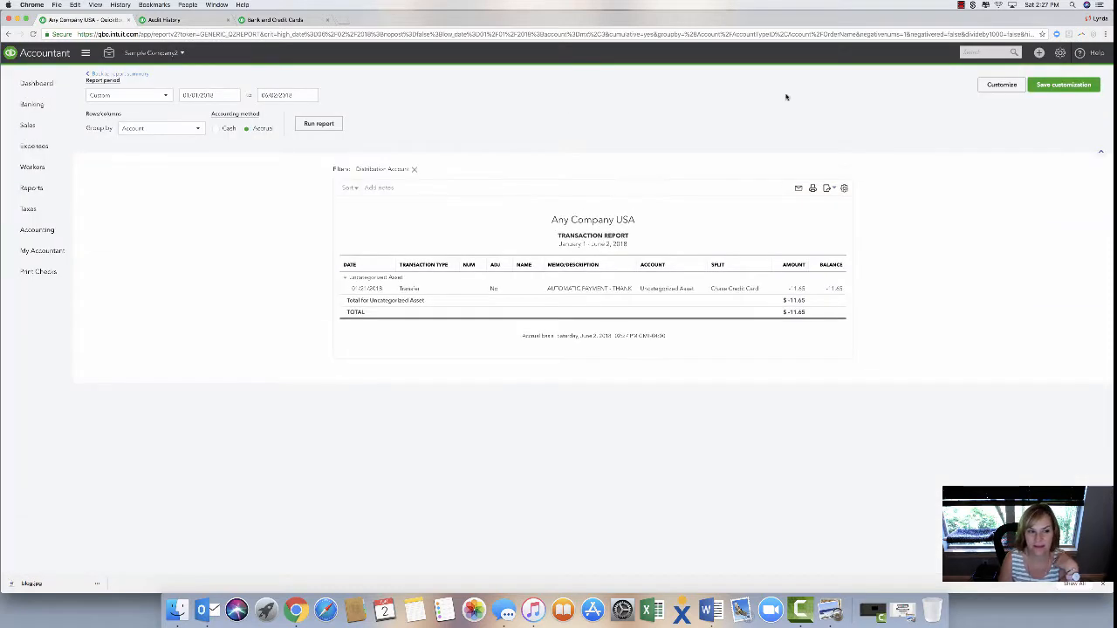
Step: Return to the Balance Sheet and highlight the Uncategorized Asset line under Other Current Assets
click(118, 75)
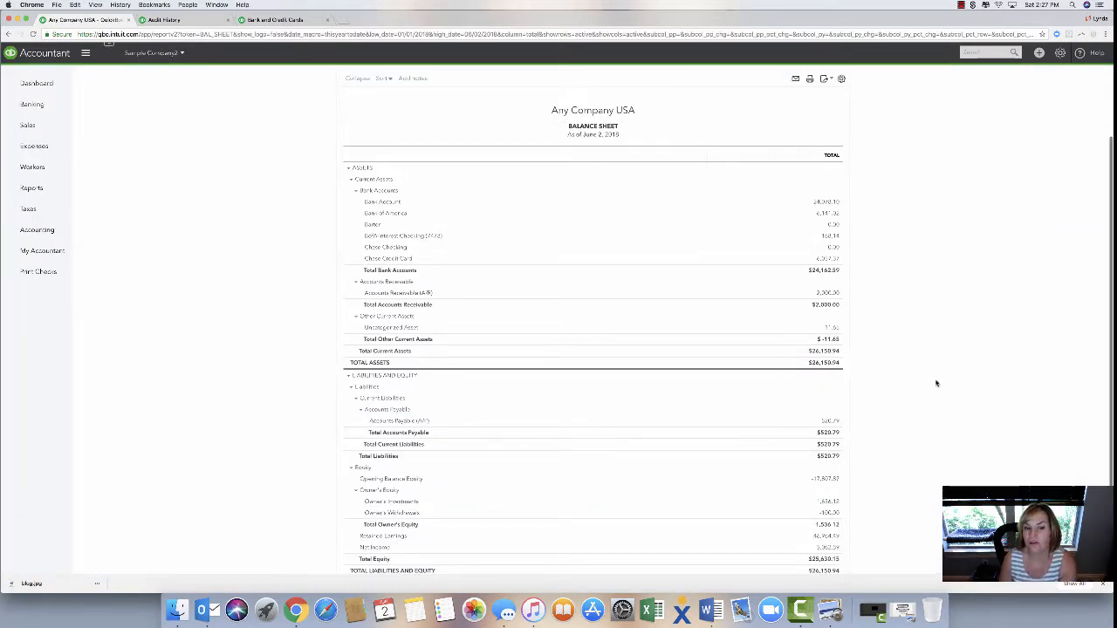
scroll(856, 428, down, 1)
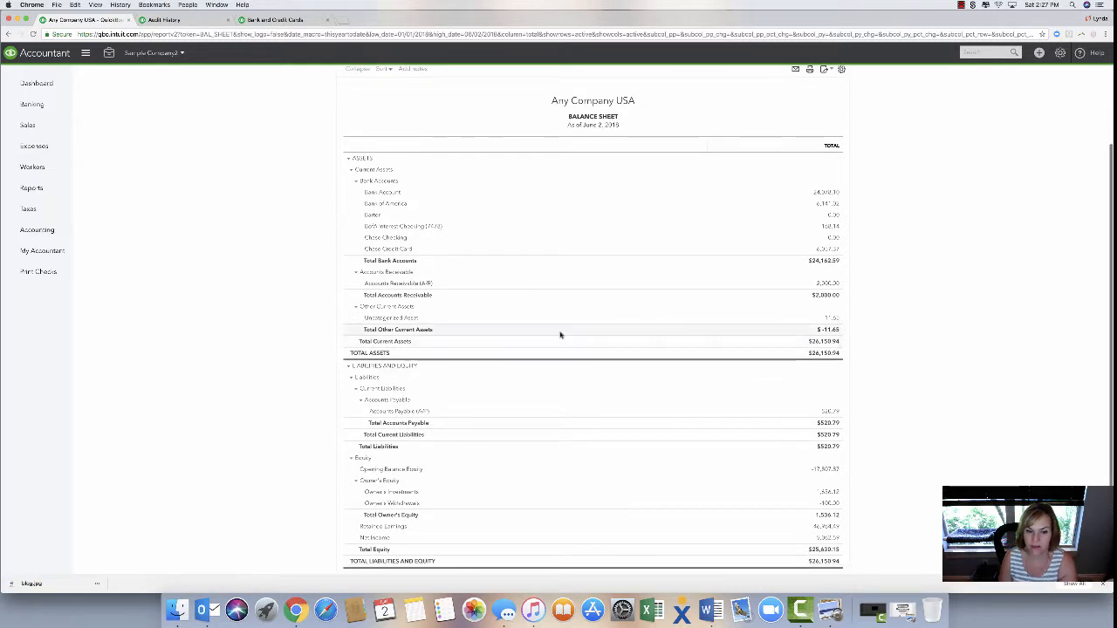
drag(359, 318, 843, 319)
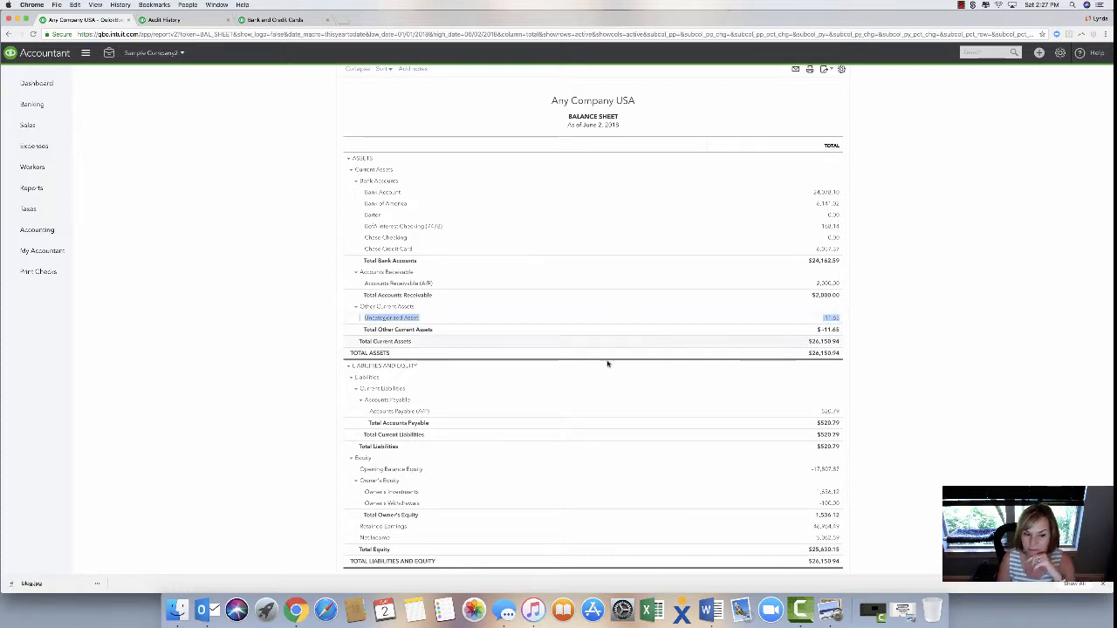
Step: Drill down into Opening Balance Equity on the Balance Sheet and view the audit history of the 04/07/2018 check
scroll(695, 404, down, 2)
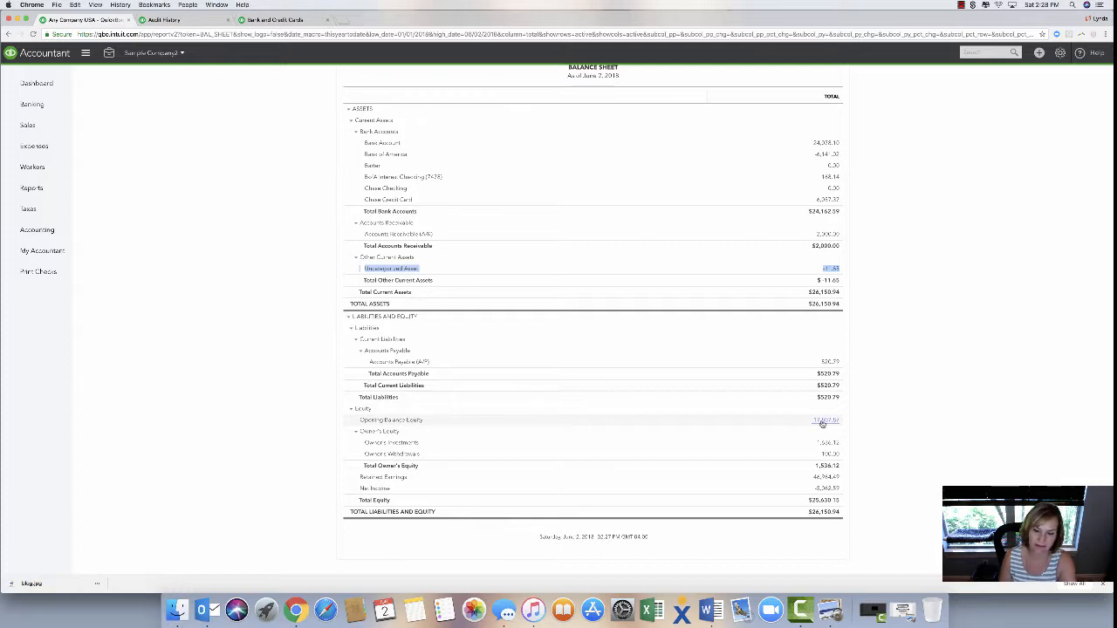
click(822, 422)
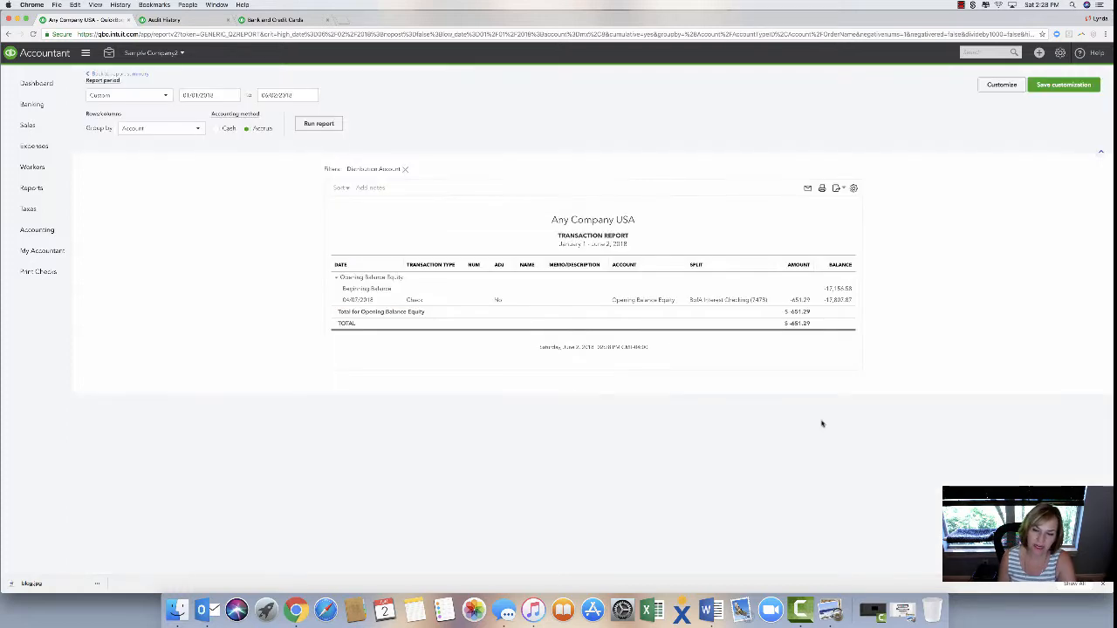
click(641, 303)
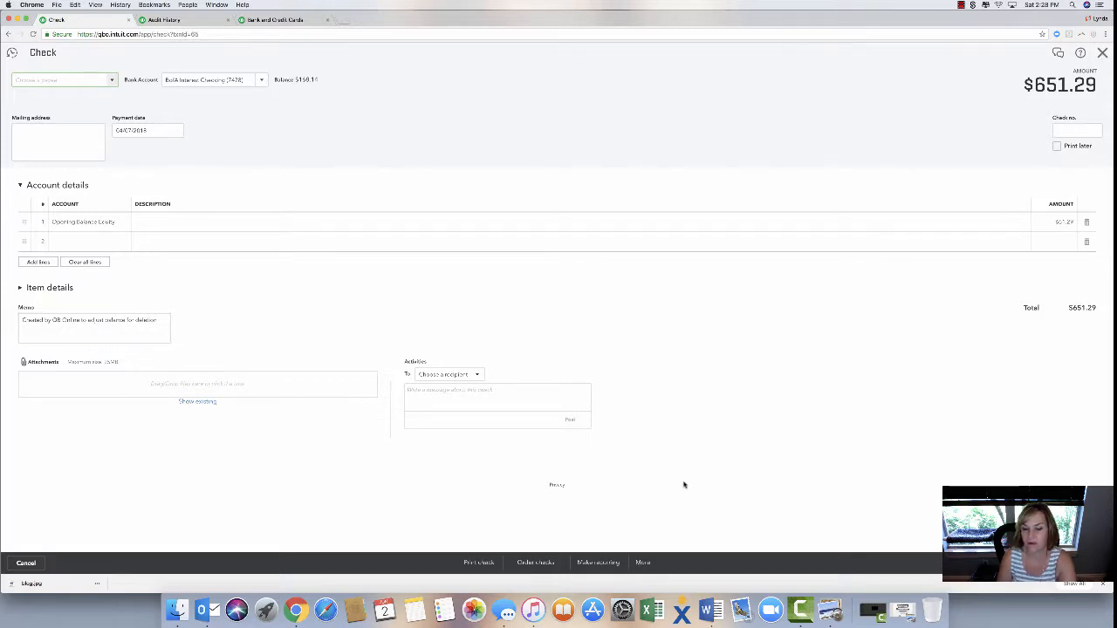
click(642, 562)
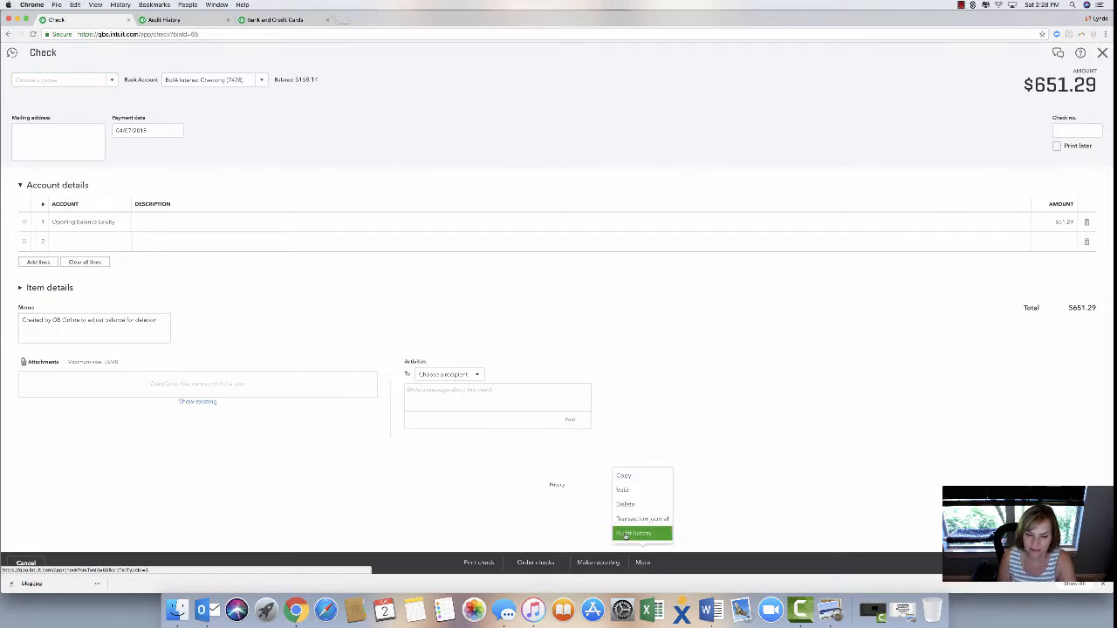
click(625, 534)
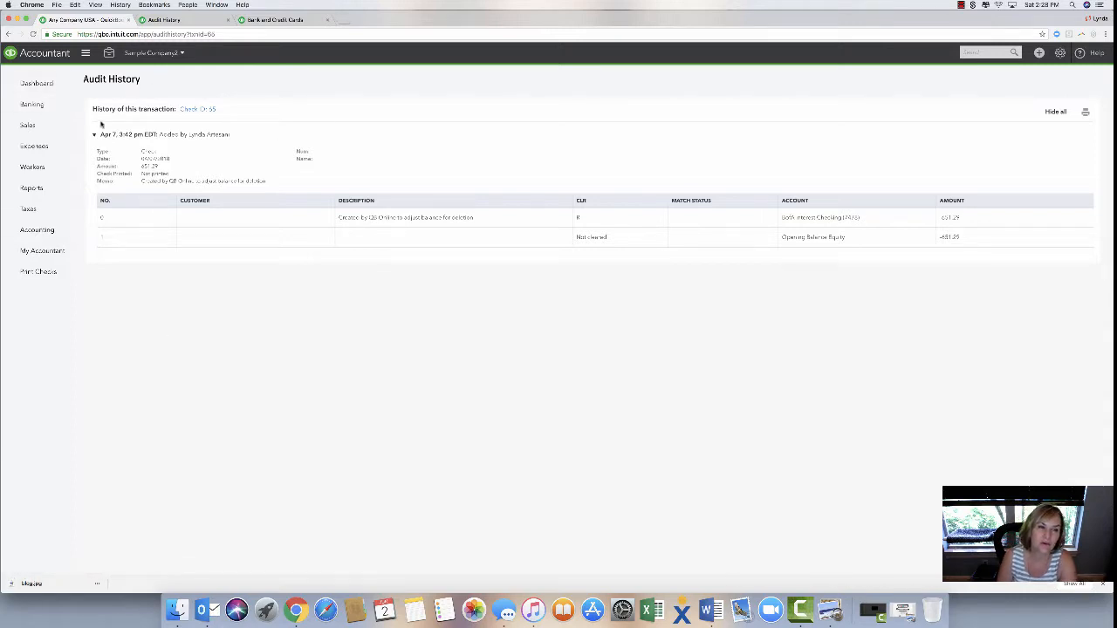
Step: Open the reconciliation tool, select Bank Account, and resume its reconciliation to review the listed transactions
click(109, 52)
click(134, 180)
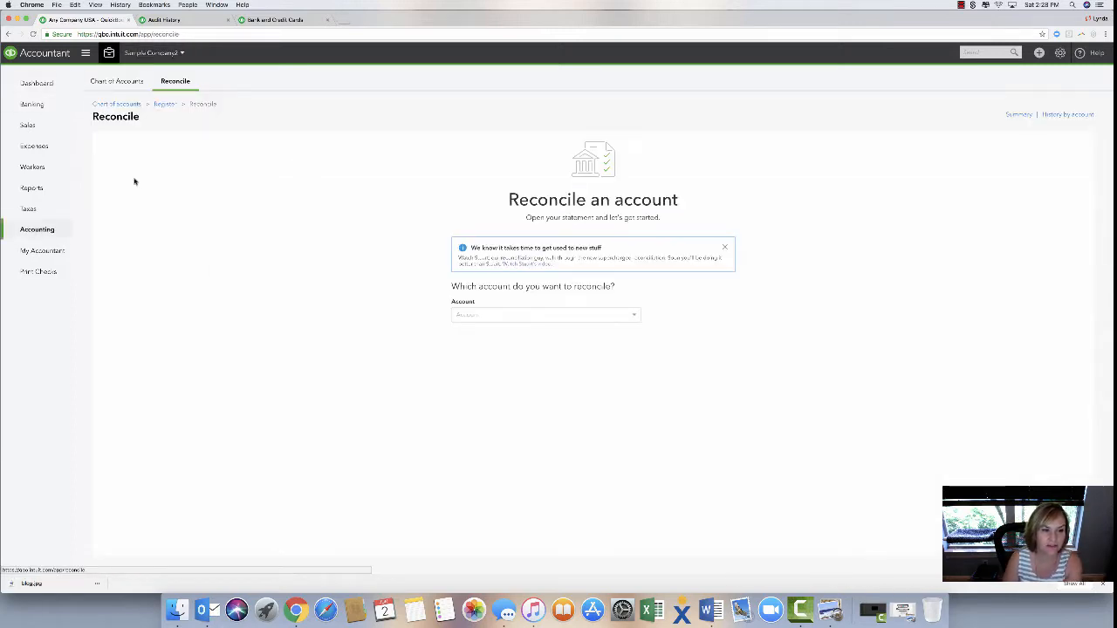
click(633, 315)
click(580, 340)
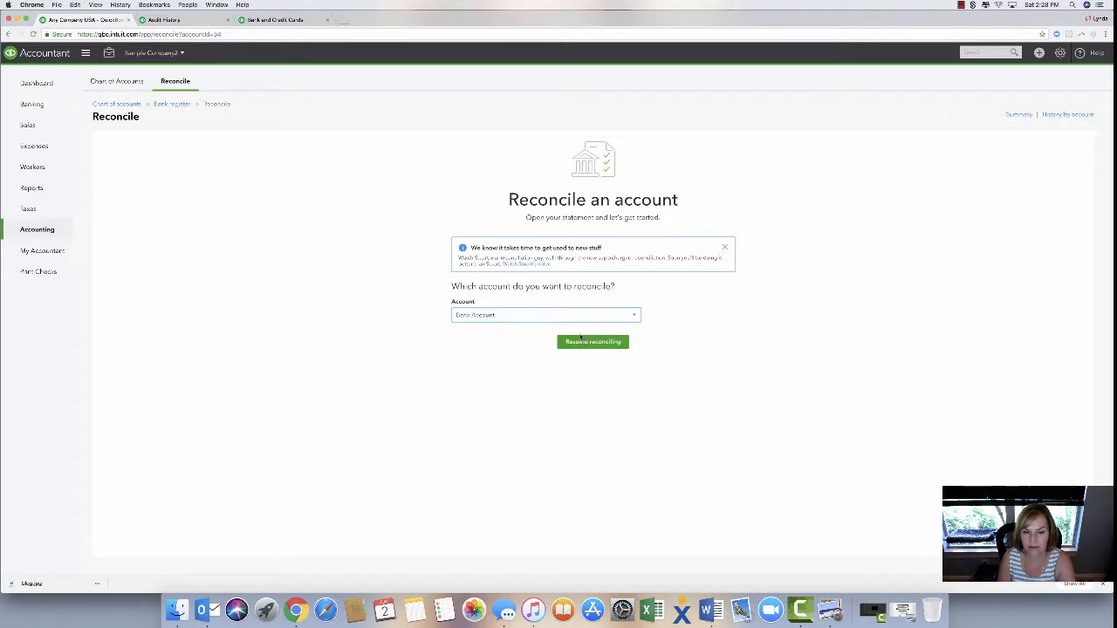
click(596, 350)
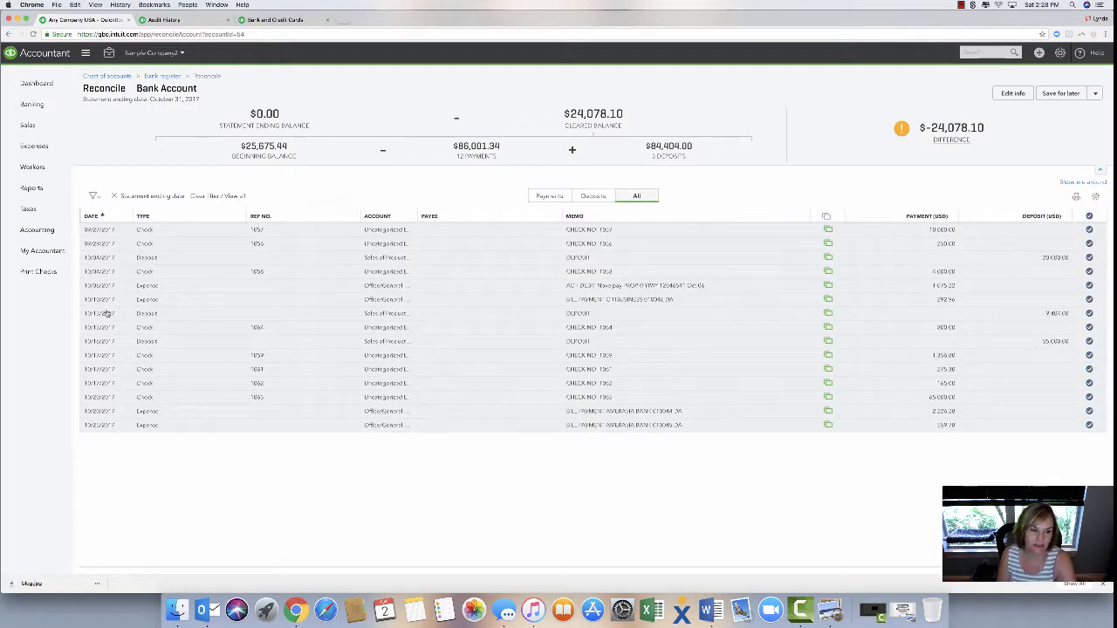
Step: Return to the Opening Balance Equity transaction report and run it for All Dates
click(29, 188)
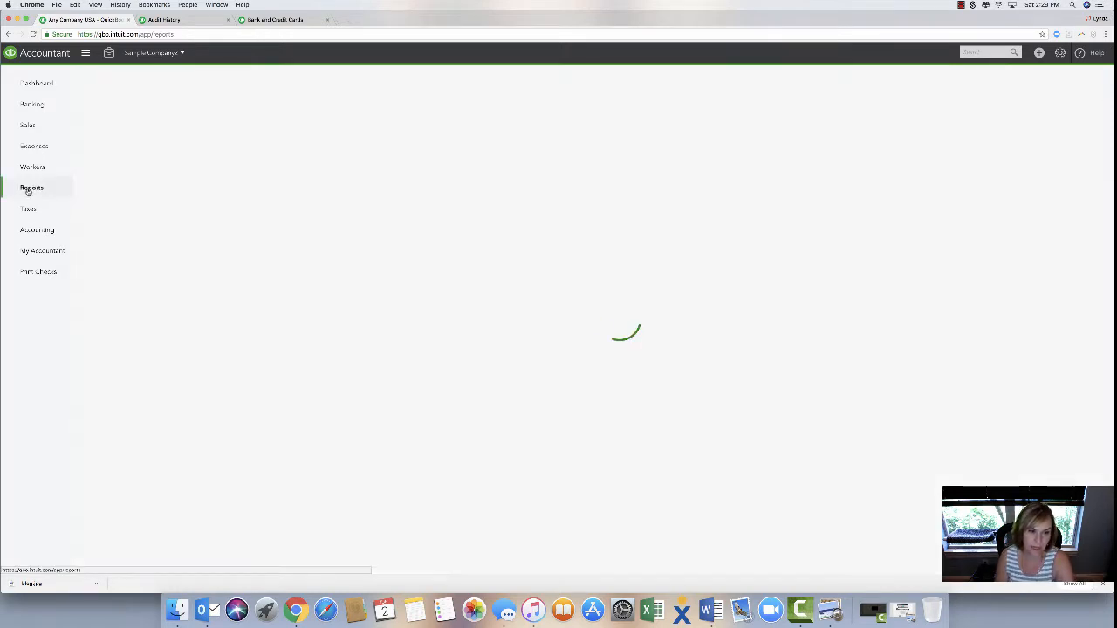
click(119, 211)
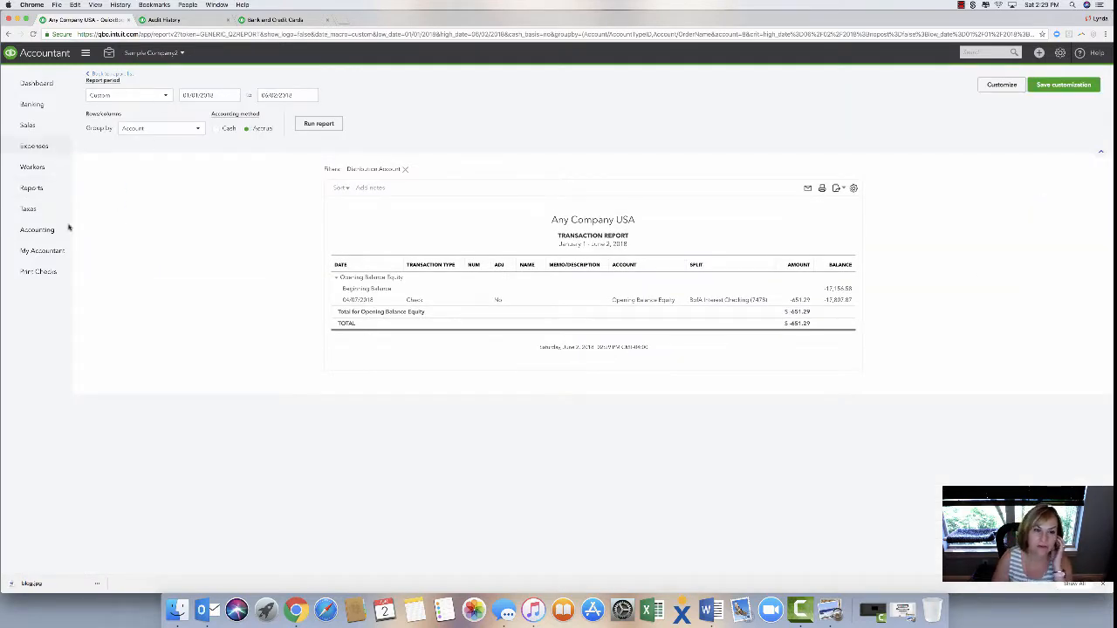
click(170, 98)
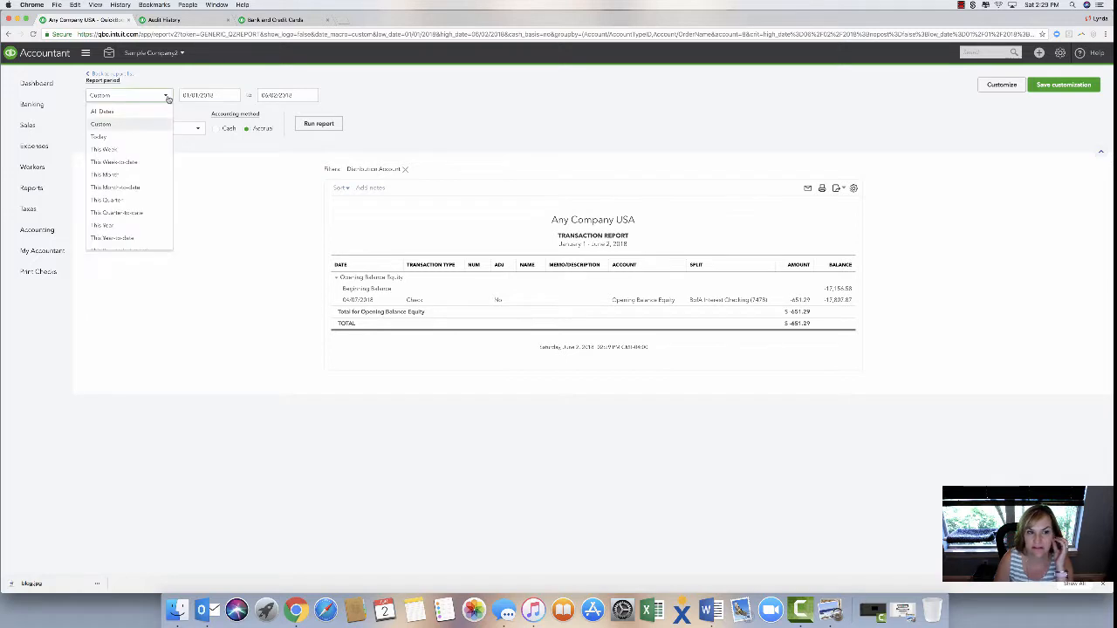
click(146, 111)
click(311, 125)
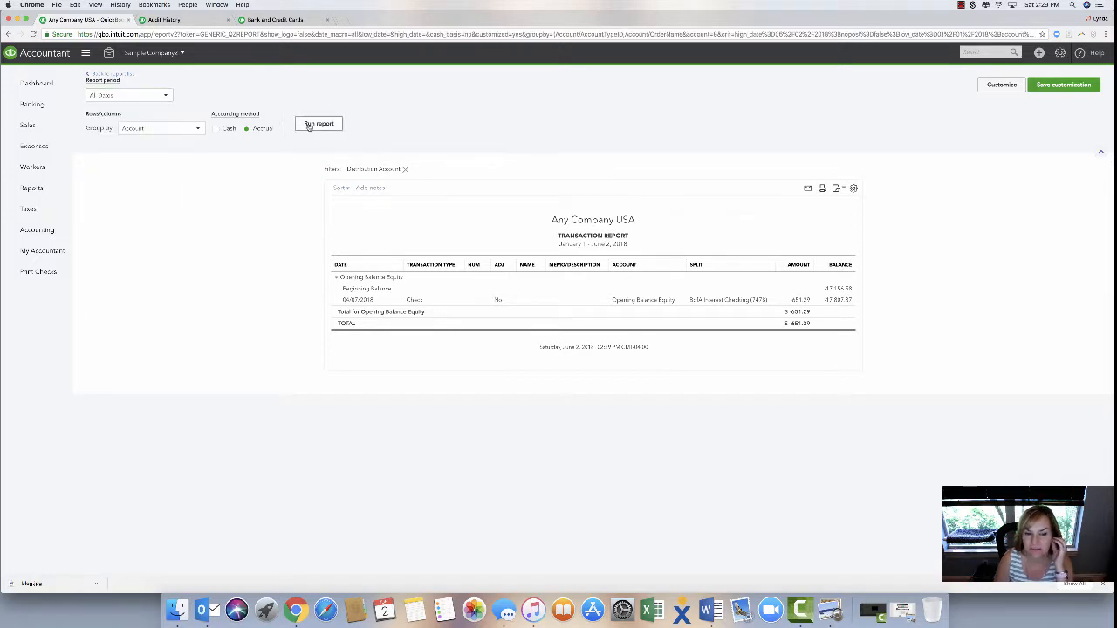